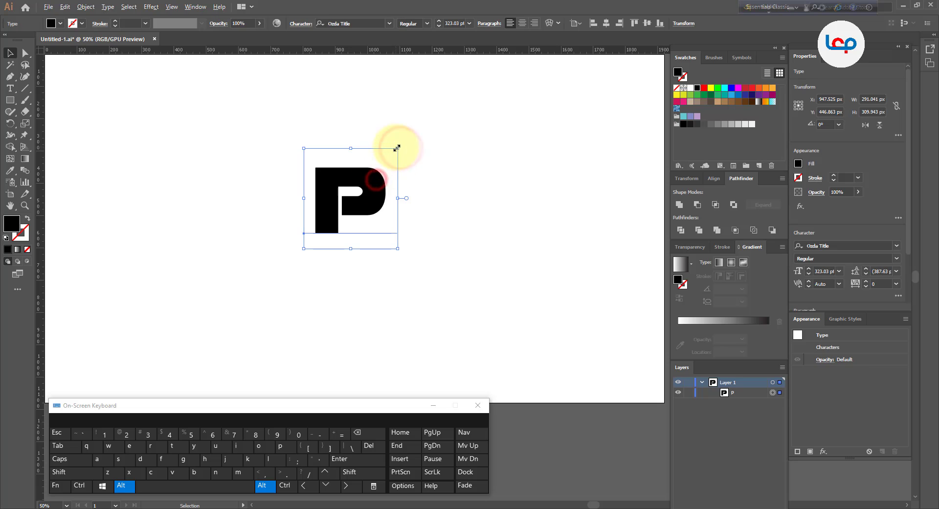
# Step: Enlarge the letter P proportionally to about 497 pt and move it toward the left half of the artboard
pyautogui.moveTo(402, 147); pyautogui.dragTo(367, 189)
pyautogui.press('ctrl')
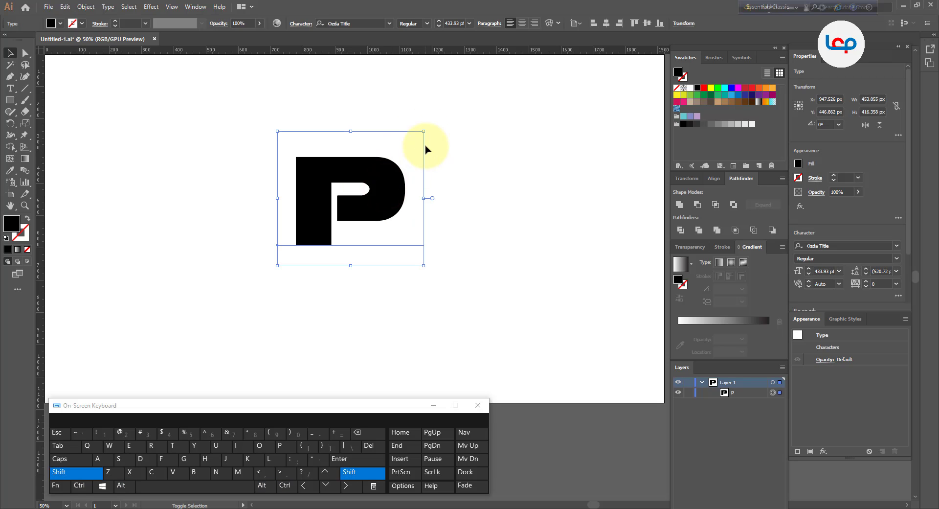
pyautogui.moveTo(429, 130); pyautogui.dragTo(426, 130)
pyautogui.moveTo(386, 190); pyautogui.dragTo(345, 193)
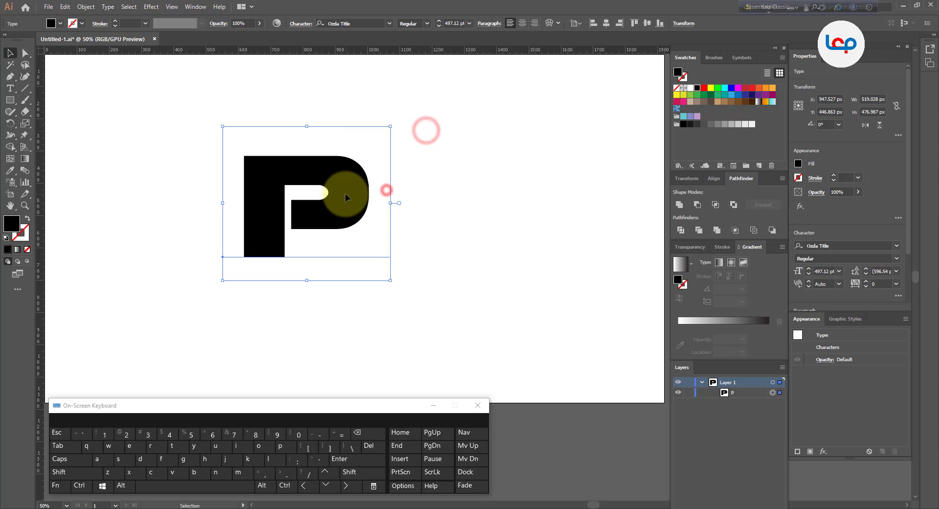
# Step: Change the letter's font to Franklin Gothic Demi and scale the letter up further
pyautogui.click(897, 245)
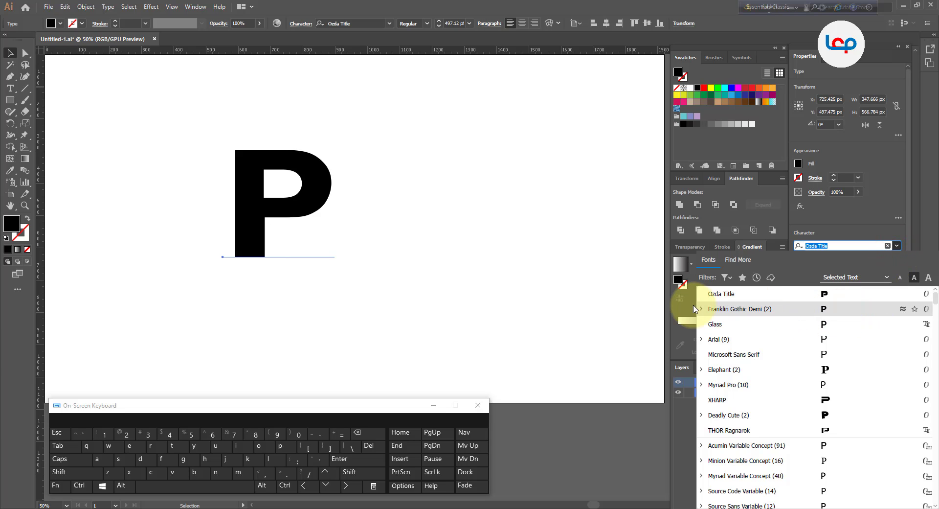
pyautogui.click(703, 309)
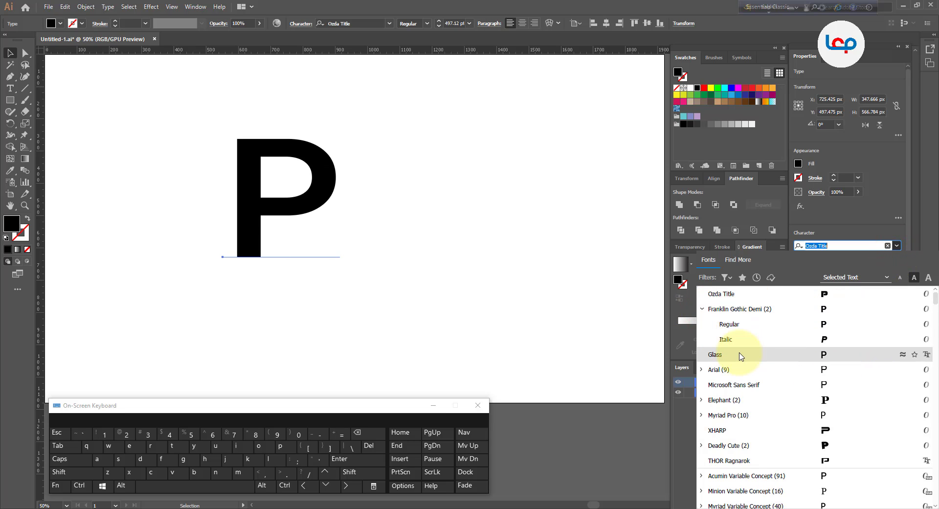
pyautogui.click(747, 309)
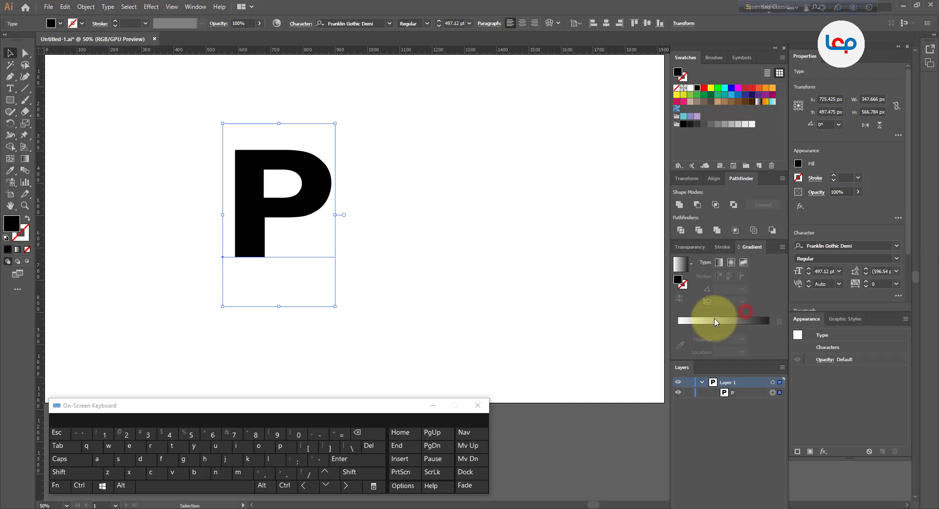
pyautogui.moveTo(335, 124); pyautogui.dragTo(390, 157)
# Step: Convert the letter P to outlines and move the outlined letter into the left half of the artboard
pyautogui.rightClick(390, 156)
pyautogui.click(447, 228)
pyautogui.click(414, 226)
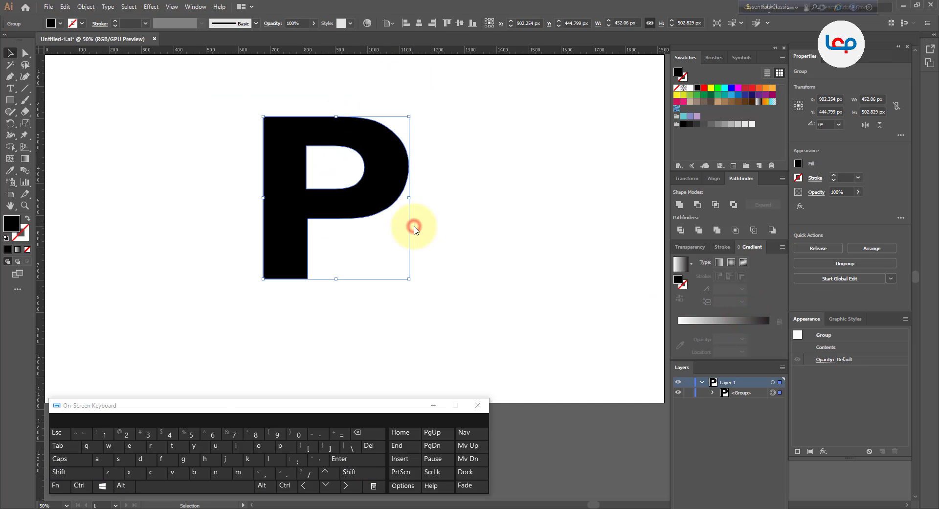
pyautogui.moveTo(372, 190); pyautogui.dragTo(321, 193)
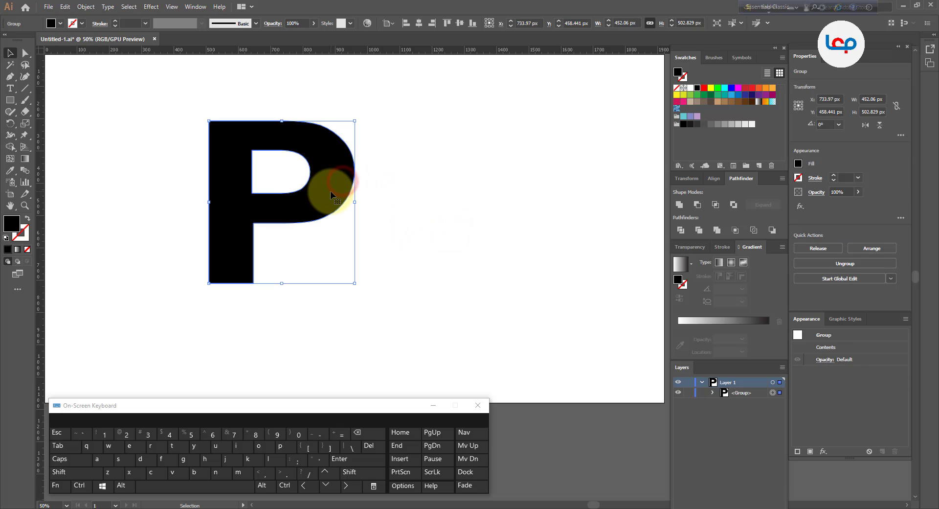
pyautogui.click(148, 7)
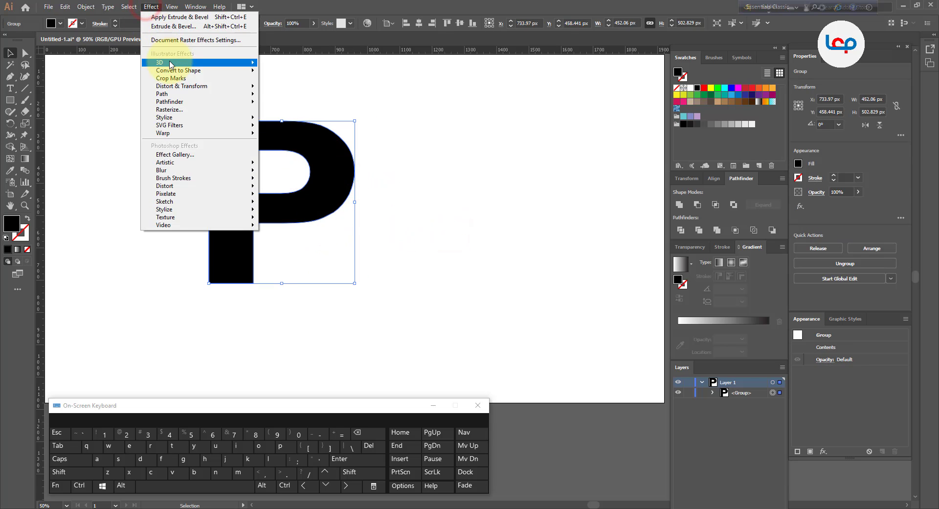
pyautogui.moveTo(240, 62)
pyautogui.click(286, 61)
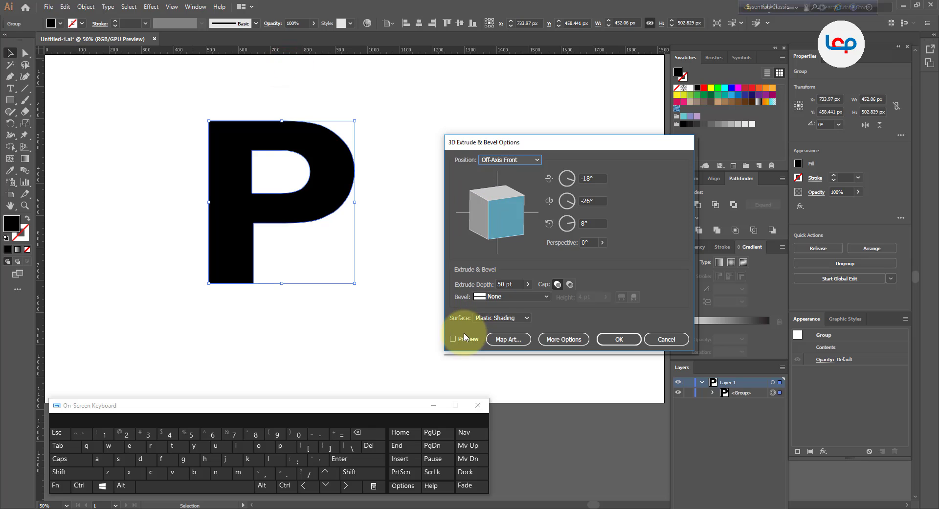
pyautogui.click(453, 339)
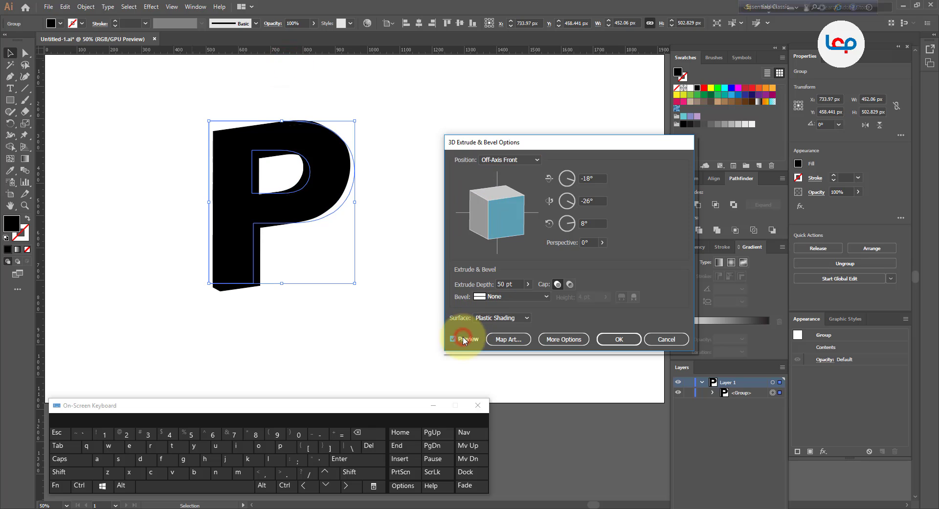
pyautogui.click(667, 339)
# Step: Fill the P with medium gray and start a previewed 3D Extrude & Bevel effect with a 50 pt depth
pyautogui.click(716, 126)
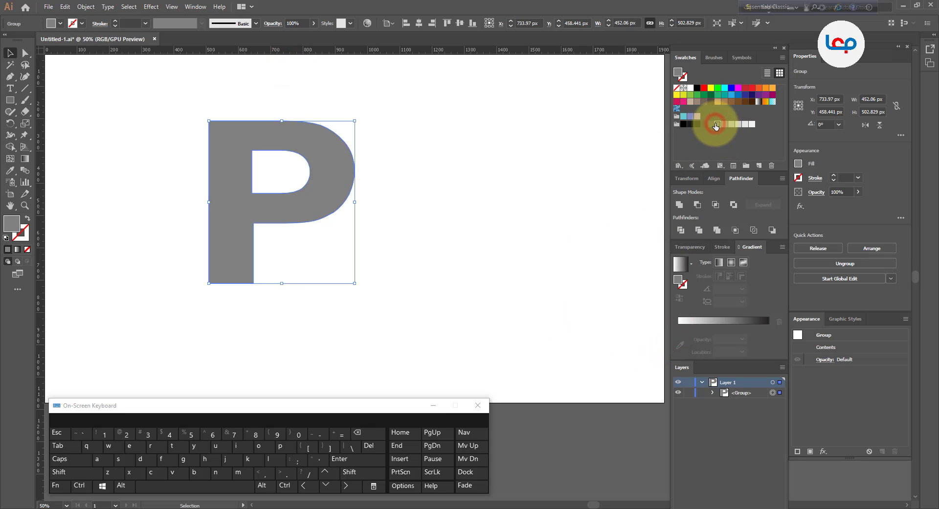
pyautogui.click(150, 7)
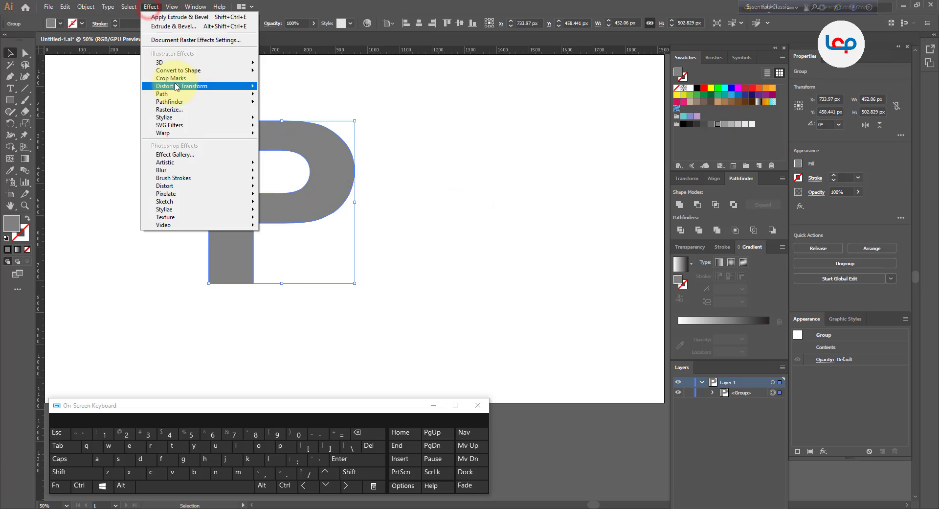
pyautogui.moveTo(196, 62)
pyautogui.click(274, 62)
pyautogui.click(471, 338)
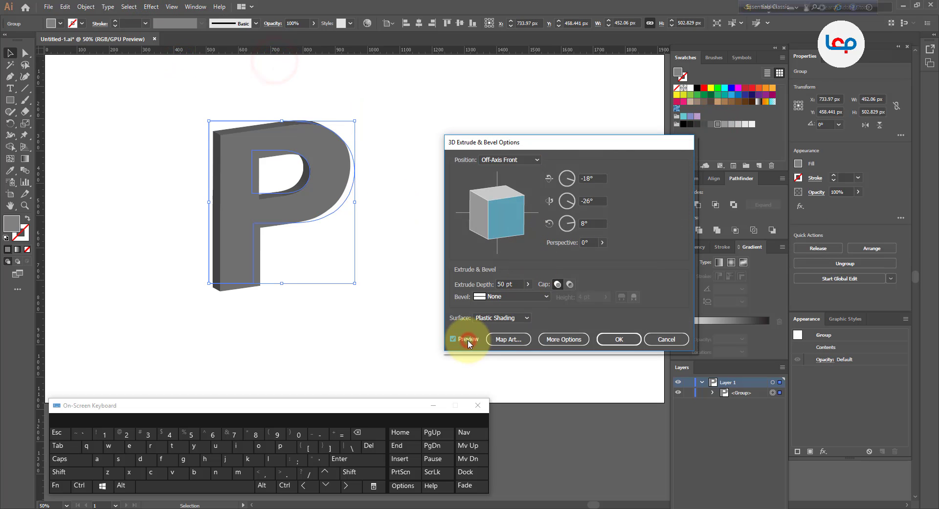
# Step: Apply the extrusion with a custom rotation of 30°, 37° and -3°, and move the letter slightly right
pyautogui.moveTo(498, 221)
pyautogui.mouseDown()
pyautogui.moveTo(479, 209)
pyautogui.moveTo(524, 203)
pyautogui.moveTo(485, 210)
pyautogui.moveTo(512, 218)
pyautogui.moveTo(539, 210)
pyautogui.moveTo(486, 209)
pyautogui.mouseUp()
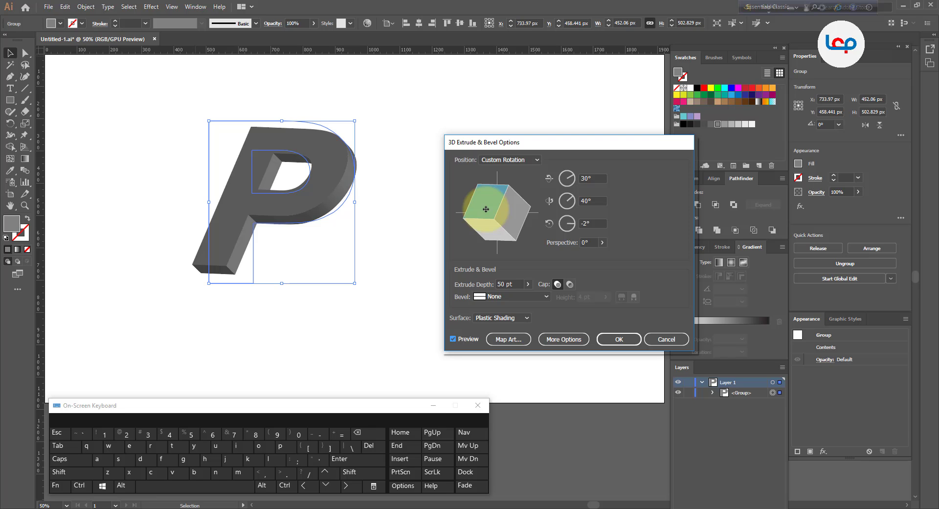
pyautogui.moveTo(521, 216); pyautogui.dragTo(518, 200)
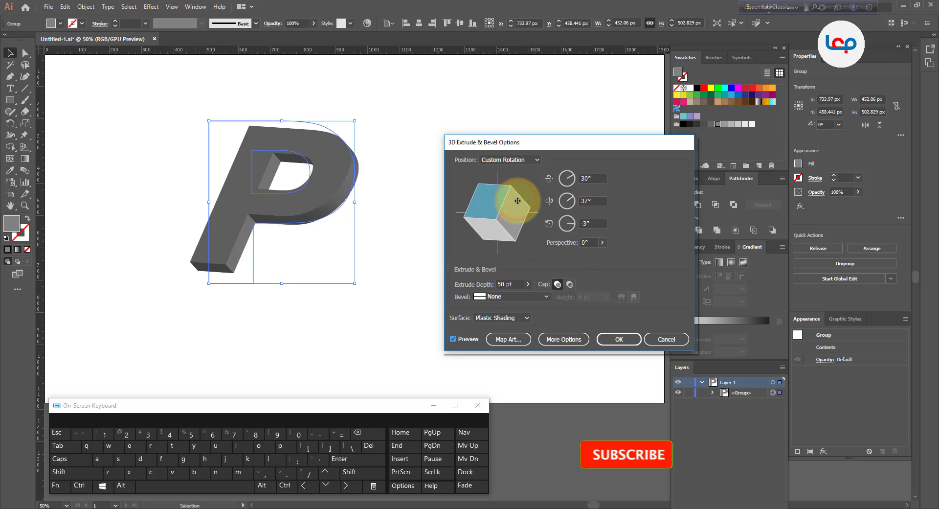
pyautogui.click(614, 340)
pyautogui.click(471, 295)
pyautogui.moveTo(319, 190)
pyautogui.mouseDown()
pyautogui.moveTo(350, 203)
pyautogui.moveTo(336, 194)
pyautogui.mouseUp()
pyautogui.scroll(1, 304, 130)
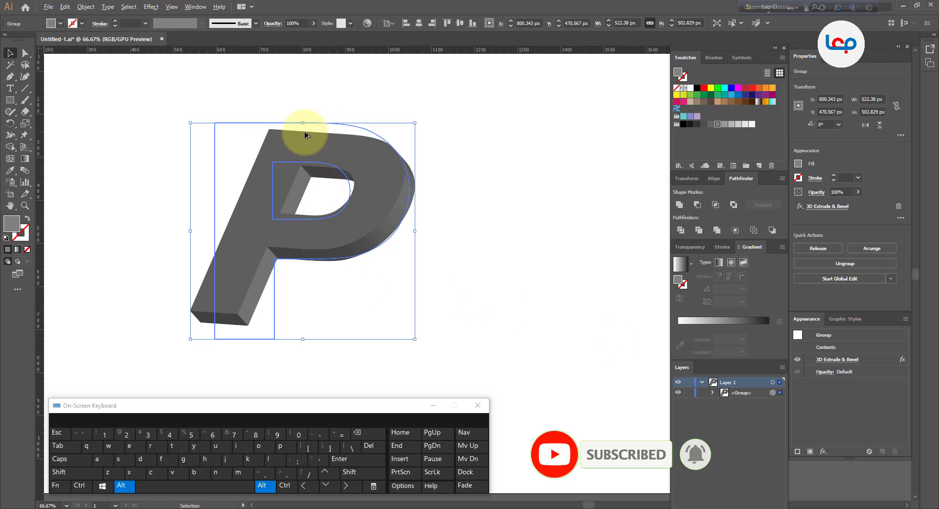
# Step: Expand the appearance of the extruded P and ungroup it into separate faces
pyautogui.click(85, 7)
pyautogui.click(101, 122)
pyautogui.click(85, 6)
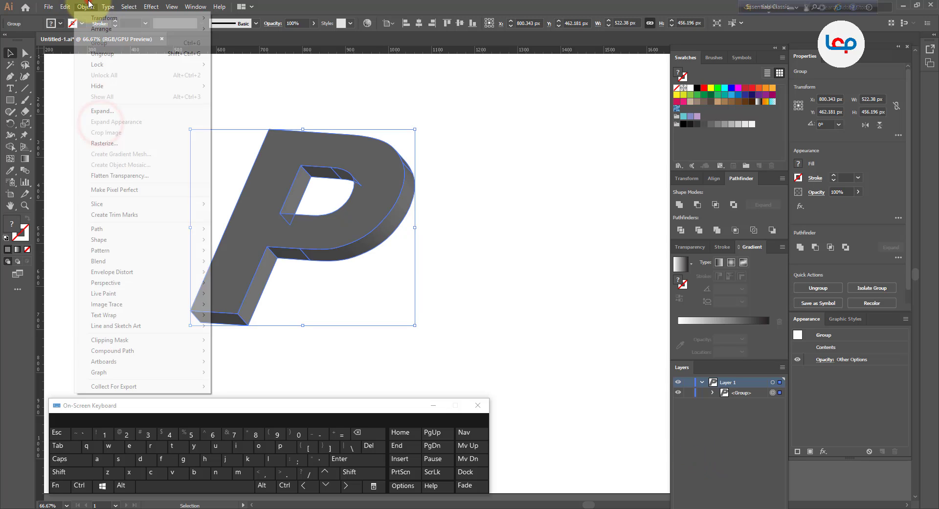
pyautogui.click(115, 110)
pyautogui.rightClick(388, 185)
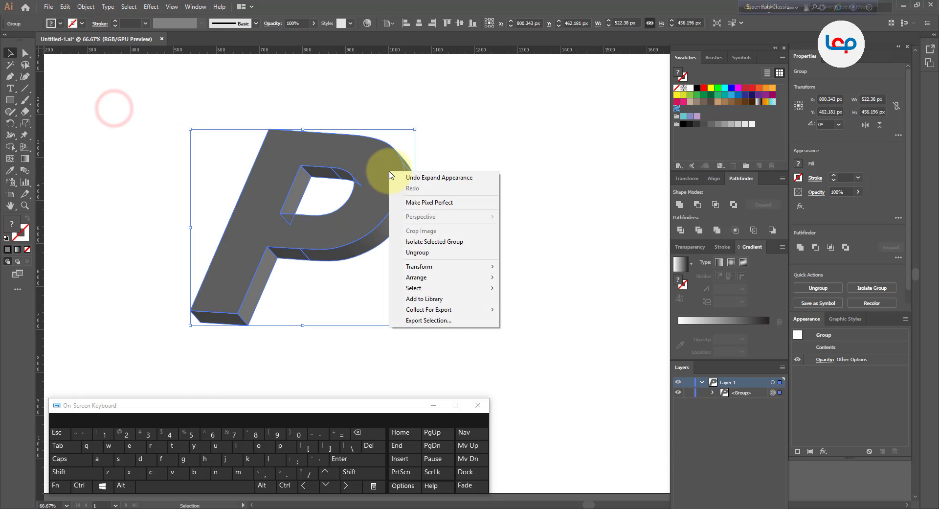
pyautogui.click(414, 263)
pyautogui.click(462, 246)
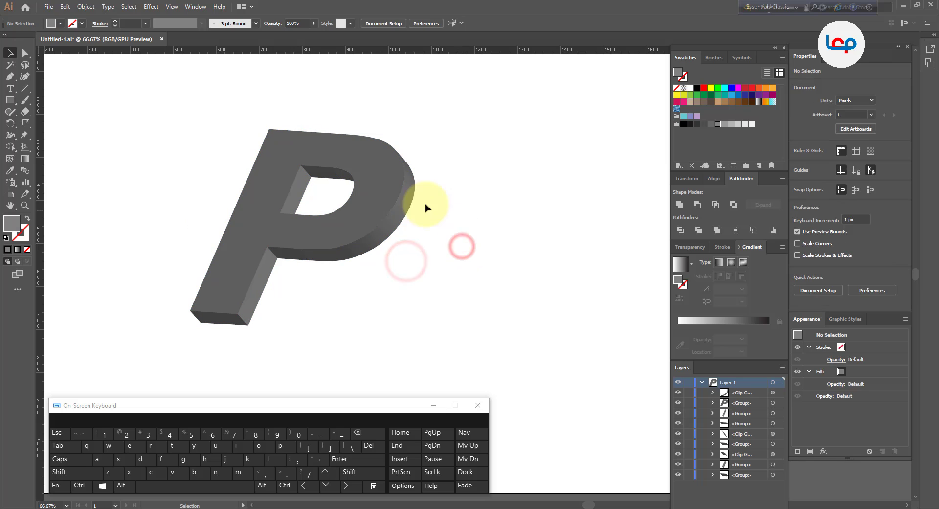
# Step: Unite the three extruded side faces along the bowl's outer curve and underside into one shape
pyautogui.click(407, 194)
pyautogui.scroll(2, 410, 176)
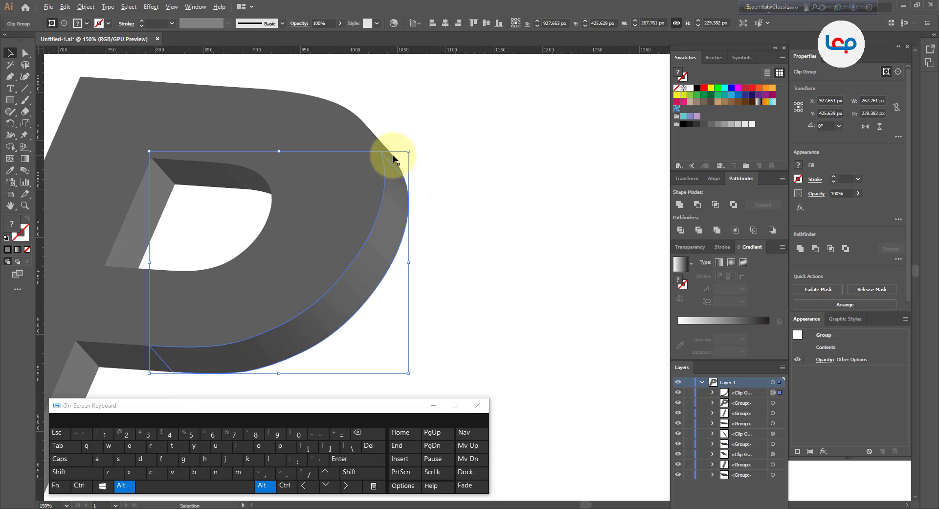
pyautogui.click(390, 155)
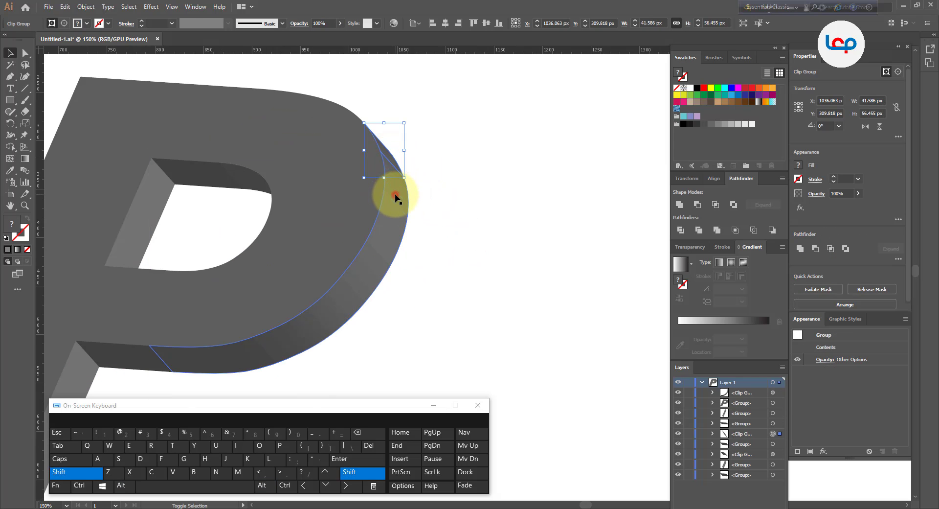
pyautogui.keyDown('shift'); pyautogui.click(395, 196); pyautogui.keyUp('shift')
pyautogui.scroll(-2, 494, 147)
pyautogui.scroll(2, 272, 273)
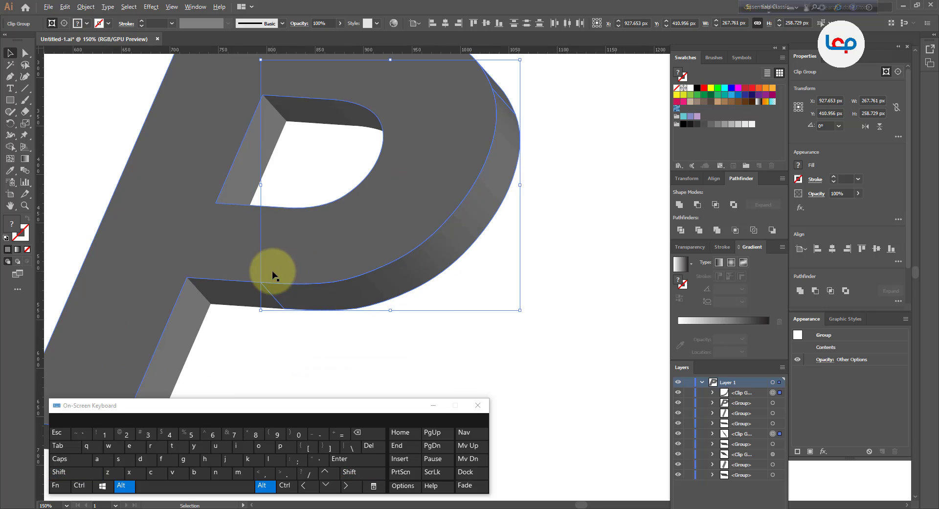
pyautogui.keyDown('shift'); pyautogui.click(227, 292); pyautogui.keyUp('shift')
pyautogui.click(679, 204)
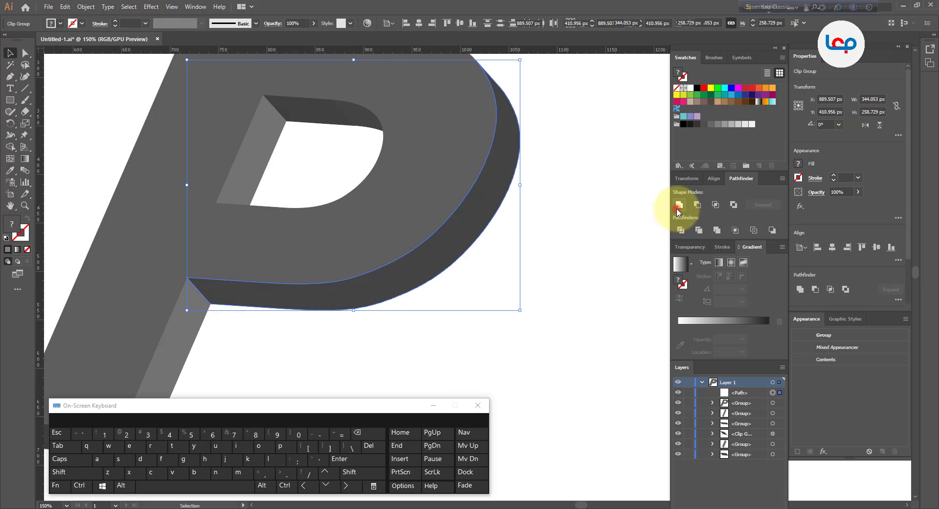
pyautogui.click(572, 254)
pyautogui.scroll(-2, 478, 248)
pyautogui.scroll(-2, 401, 250)
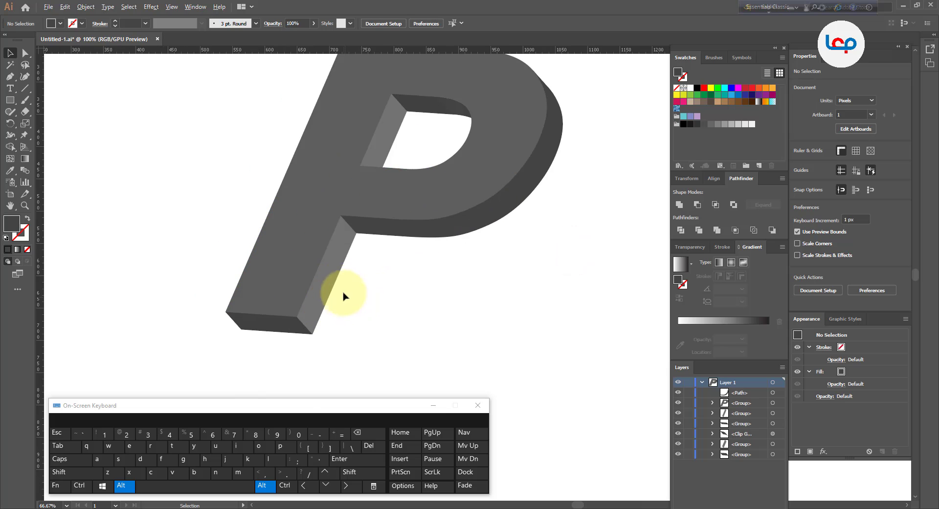
pyautogui.click(330, 277)
pyautogui.click(268, 327)
pyautogui.click(311, 267)
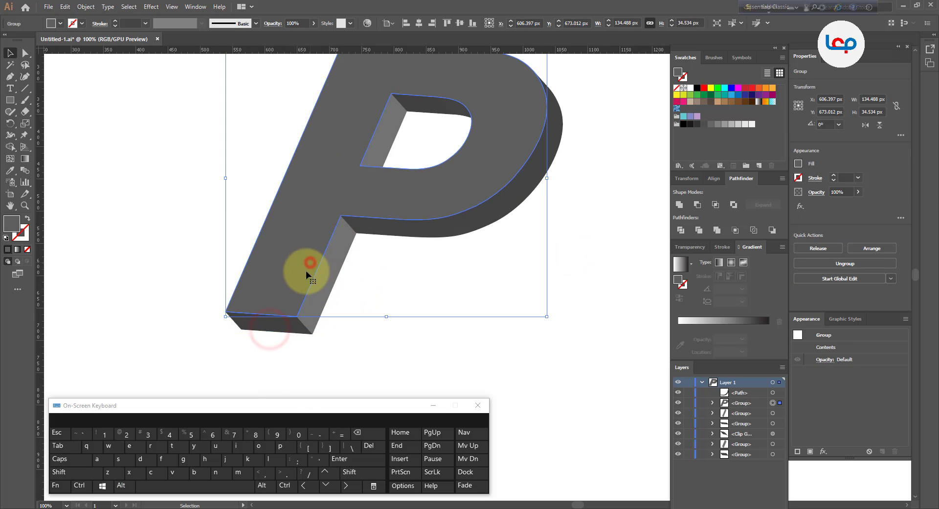
pyautogui.scroll(-1, 310, 268)
pyautogui.scroll(1, 350, 203)
pyautogui.click(364, 184)
pyautogui.keyDown('shift'); pyautogui.click(394, 155); pyautogui.keyUp('shift')
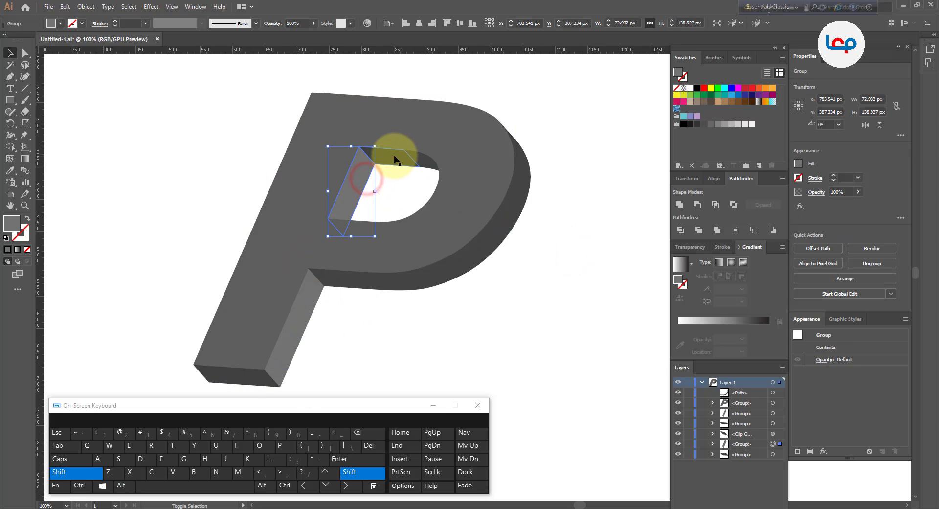
pyautogui.keyDown('shift'); pyautogui.click(437, 166); pyautogui.keyUp('shift')
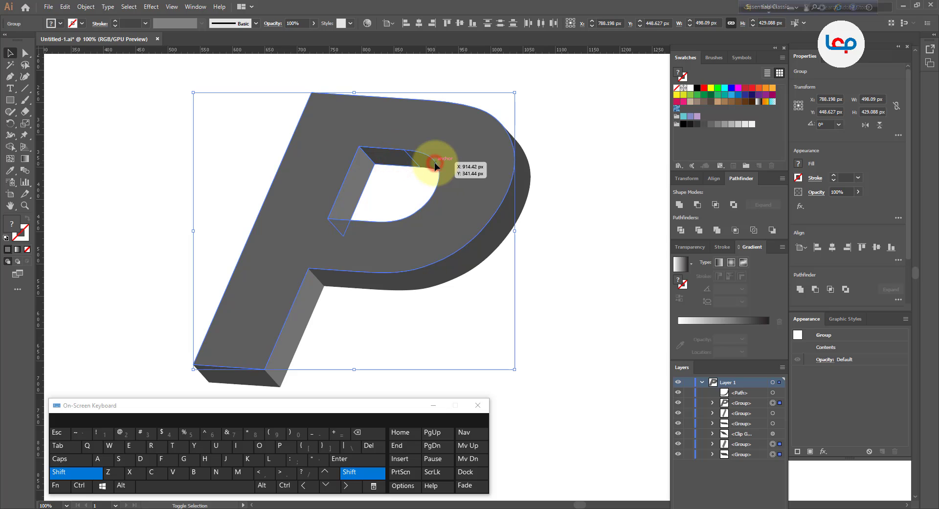
pyautogui.click(407, 304)
# Step: Unite the side faces inside the P's counter into a single shape
pyautogui.click(340, 201)
pyautogui.keyDown('shift'); pyautogui.click(397, 158); pyautogui.keyUp('shift')
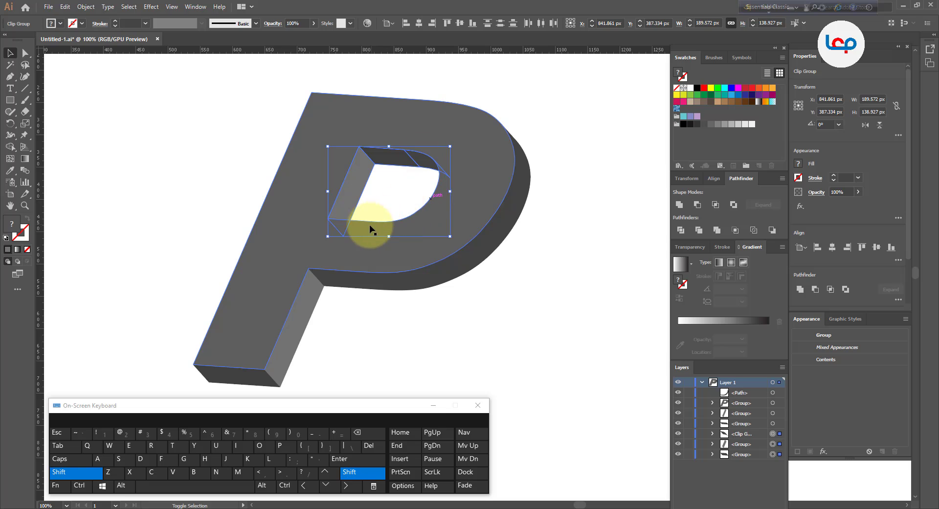
pyautogui.click(680, 204)
pyautogui.click(577, 219)
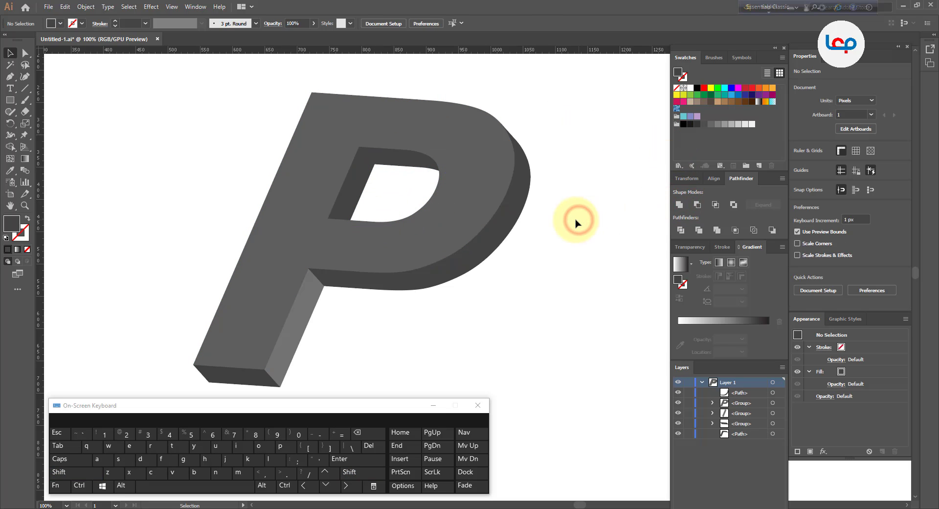
# Step: Draw a Pen path from the foot of the stem up its front face and curve it across the bowl's top
pyautogui.click(316, 144)
pyautogui.keyDown('alt'); pyautogui.scroll(-3, 342, 146); pyautogui.keyUp('alt')
pyautogui.click(461, 152)
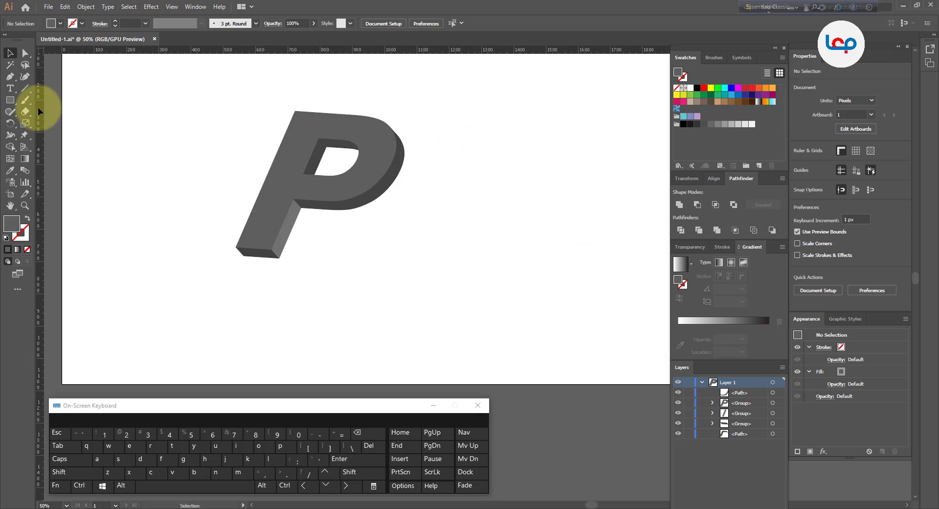
pyautogui.click(9, 77)
pyautogui.click(250, 247)
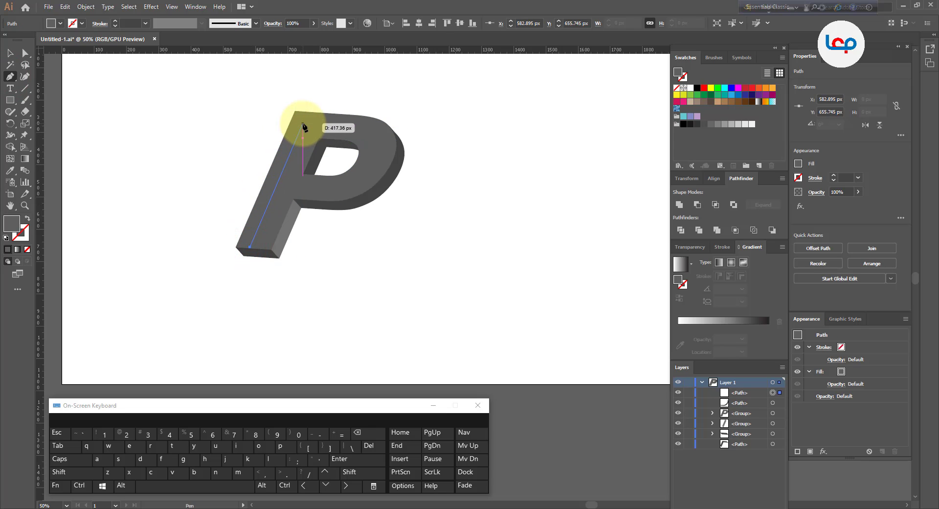
pyautogui.click(303, 123)
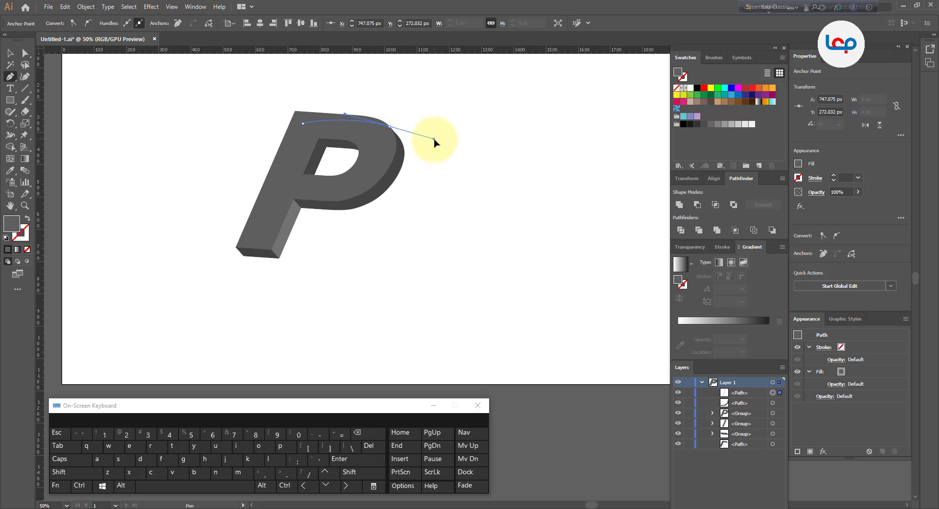
pyautogui.moveTo(435, 139); pyautogui.dragTo(440, 142)
# Step: Close the path around the outside of the P's top and left side, and swap its fill and stroke
pyautogui.click(378, 88)
pyautogui.click(276, 84)
pyautogui.click(229, 127)
pyautogui.moveTo(213, 213); pyautogui.dragTo(212, 236)
pyautogui.click(206, 257)
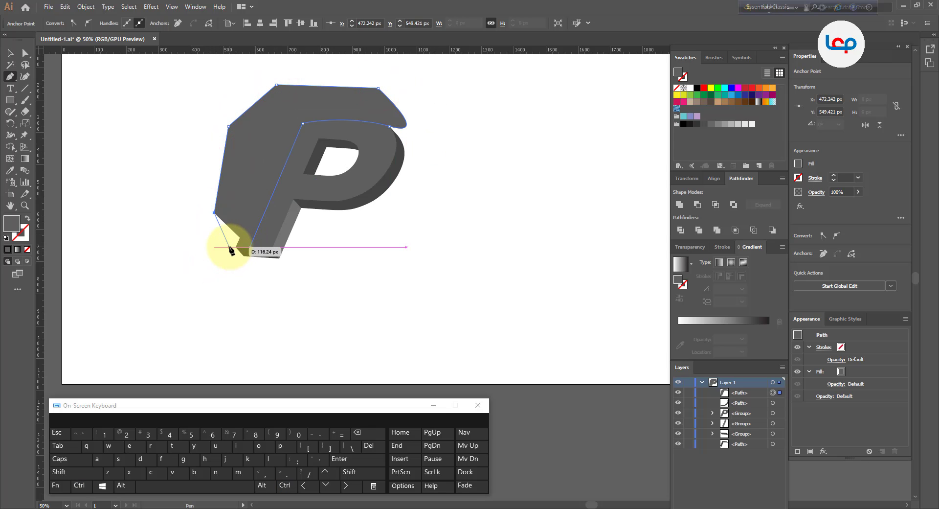
pyautogui.click(250, 247)
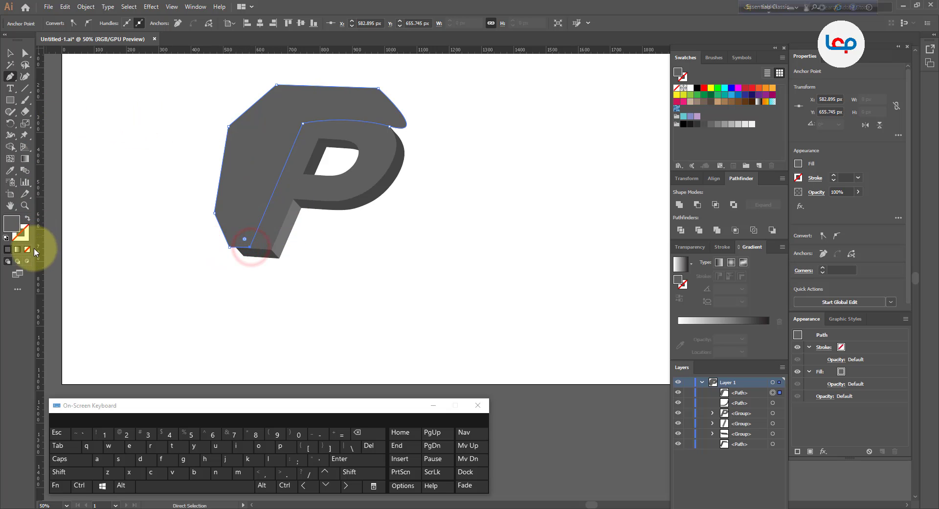
pyautogui.click(27, 218)
pyautogui.click(11, 53)
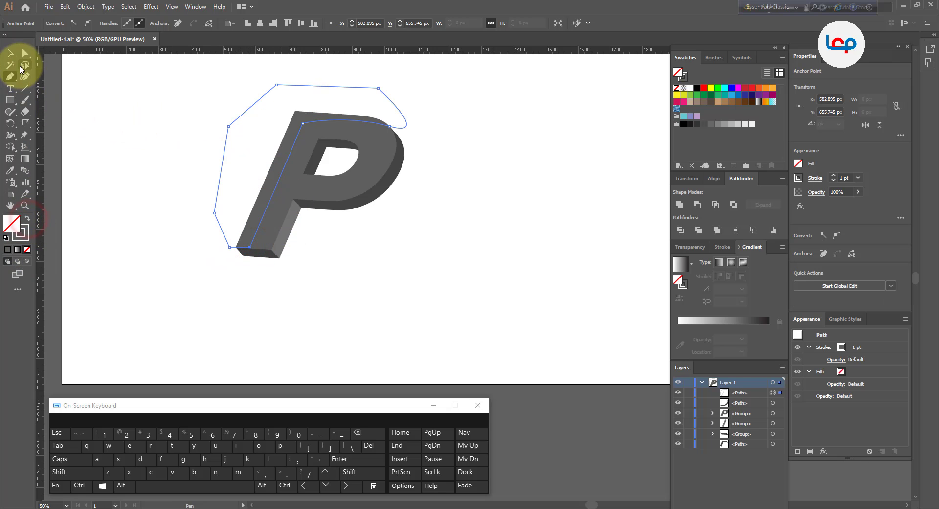
# Step: Use the Shape Builder to remove the region outside the P and the front-face strip along its stem and top
pyautogui.moveTo(142, 126); pyautogui.dragTo(369, 251)
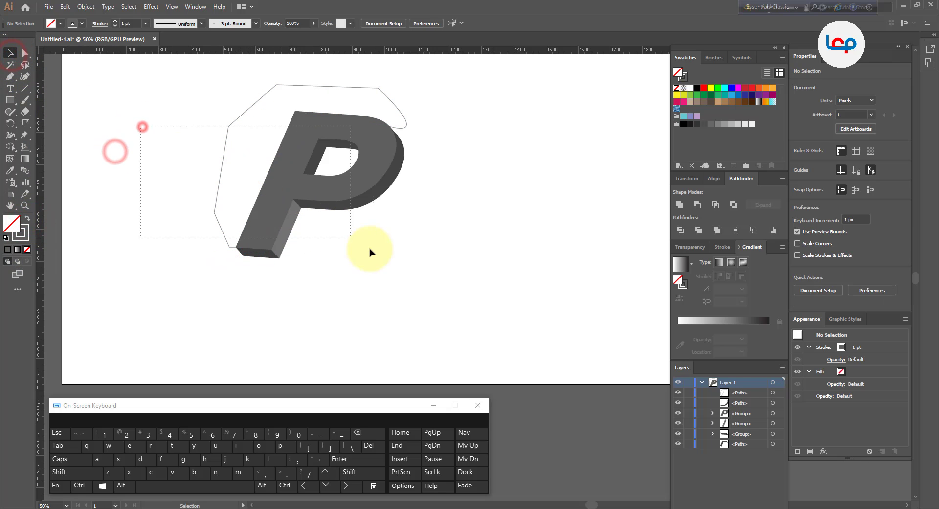
pyautogui.click(10, 147)
pyautogui.keyDown('alt'); pyautogui.click(225, 109); pyautogui.keyUp('alt')
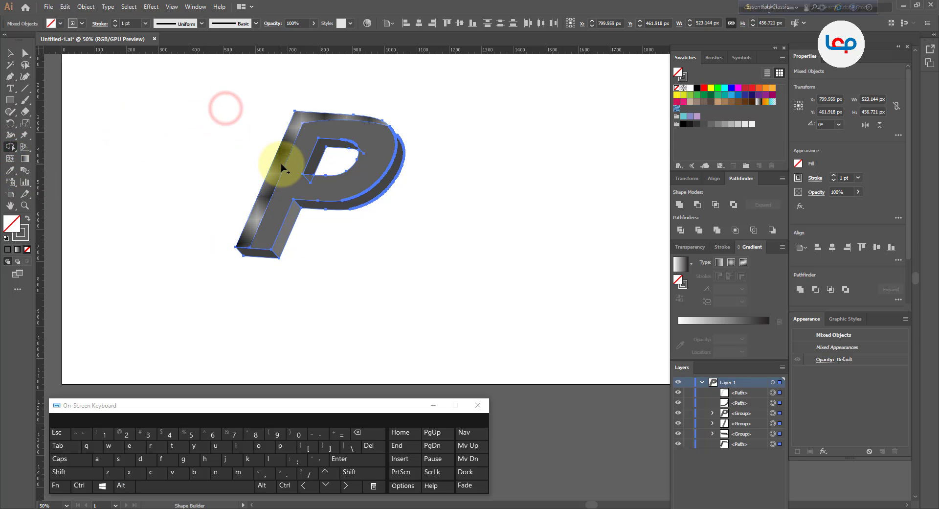
pyautogui.keyDown('alt'); pyautogui.click(278, 162); pyautogui.keyUp('alt')
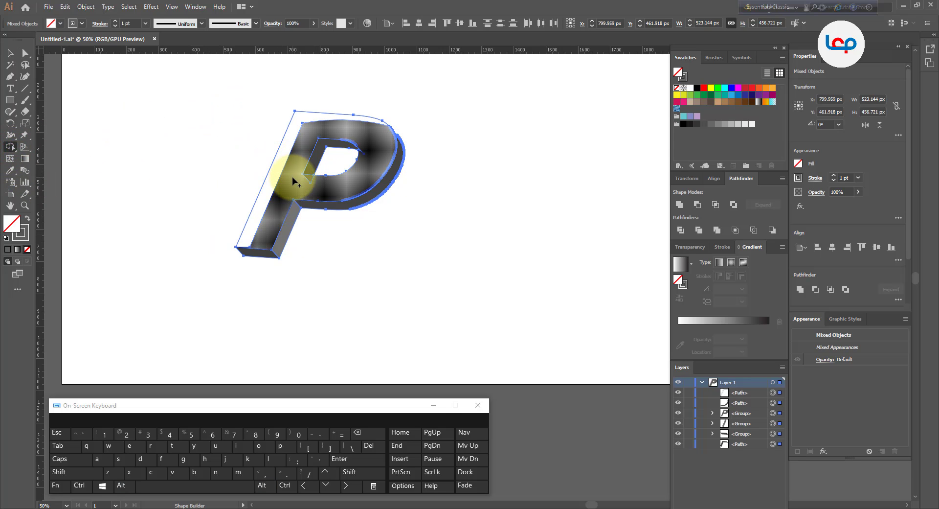
# Step: Swap the fill and stroke of the outlined strip along the P's stem and top
pyautogui.click(10, 53)
pyautogui.click(195, 139)
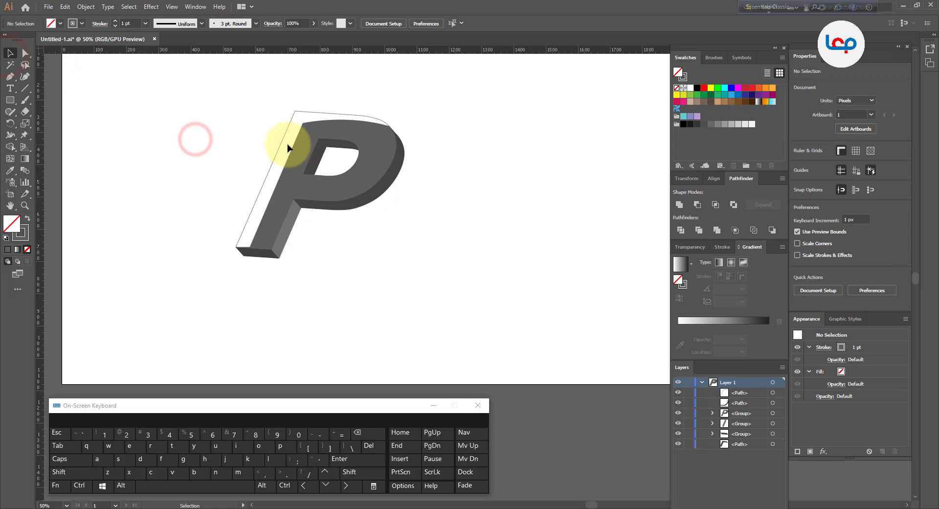
pyautogui.click(282, 140)
pyautogui.click(28, 218)
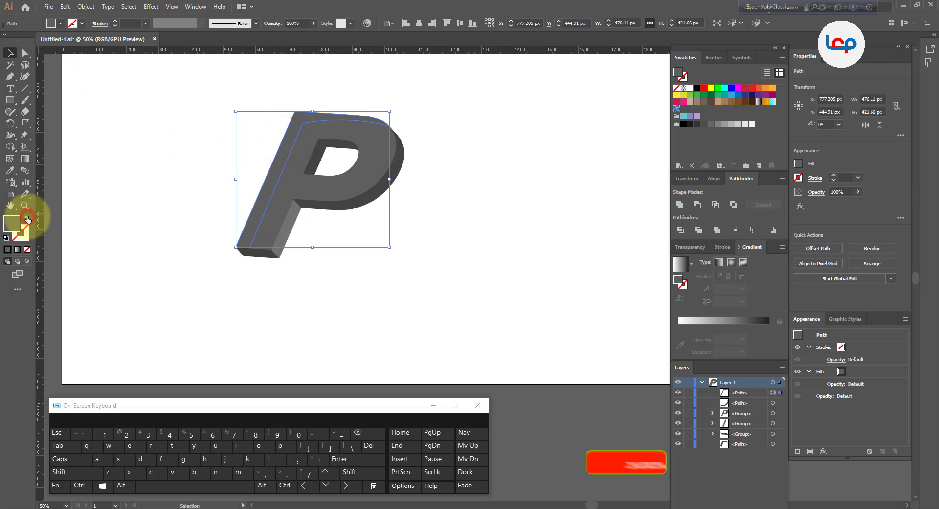
pyautogui.click(149, 210)
# Step: Fill the strip along the stem and top with light blue (R=41 G=171 B=226)
pyautogui.click(263, 192)
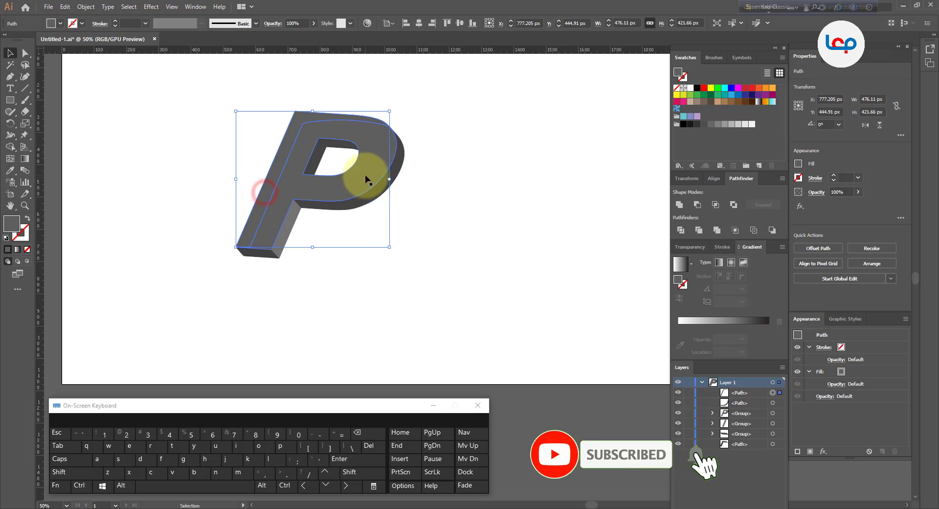
pyautogui.click(732, 95)
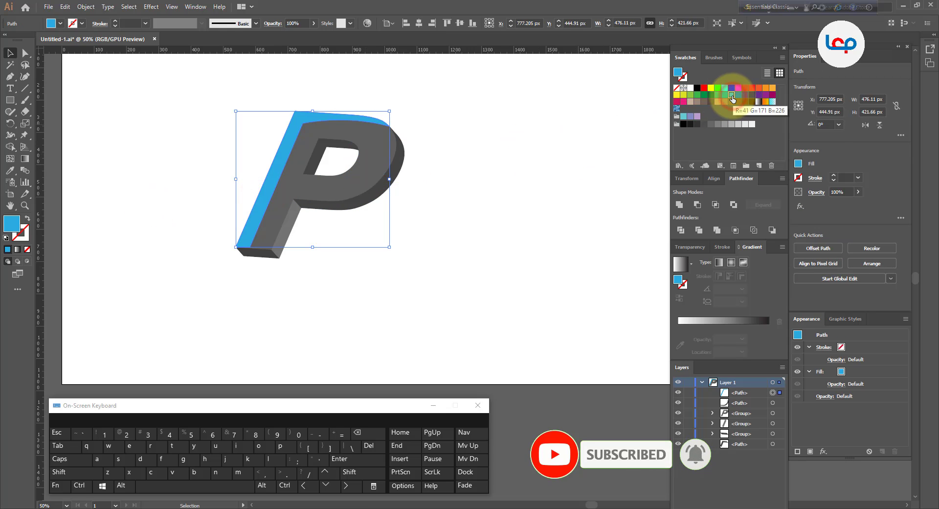
pyautogui.click(647, 134)
pyautogui.click(529, 141)
pyautogui.click(286, 139)
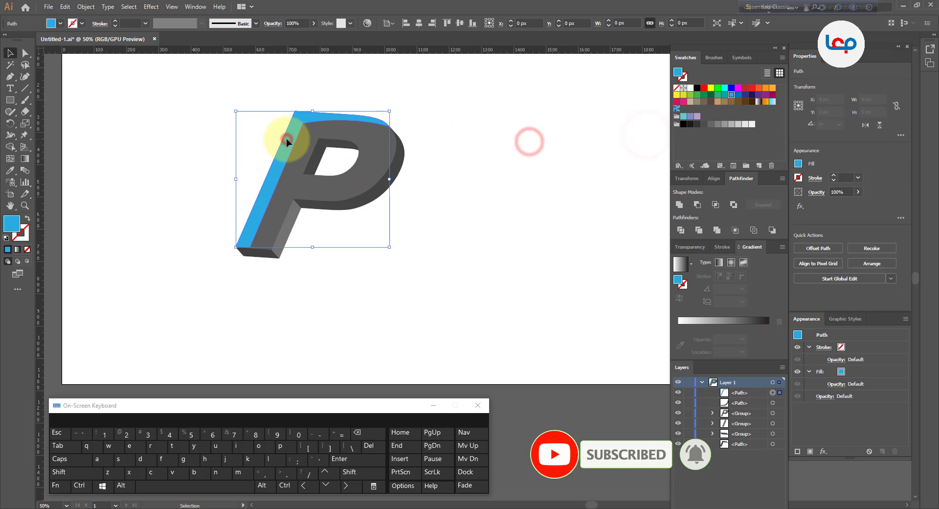
pyautogui.click(541, 107)
# Step: Fill the P's remaining front face with white
pyautogui.click(387, 140)
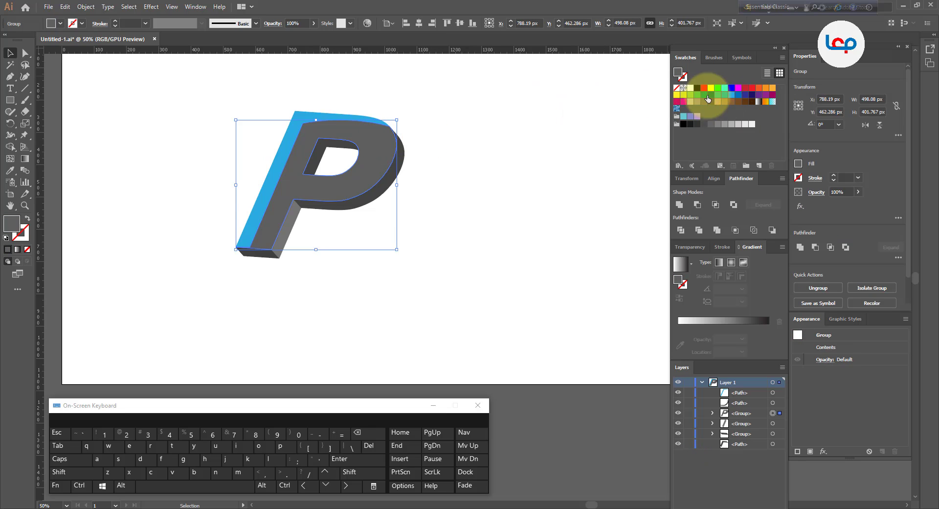
pyautogui.click(690, 88)
pyautogui.click(433, 186)
pyautogui.click(372, 169)
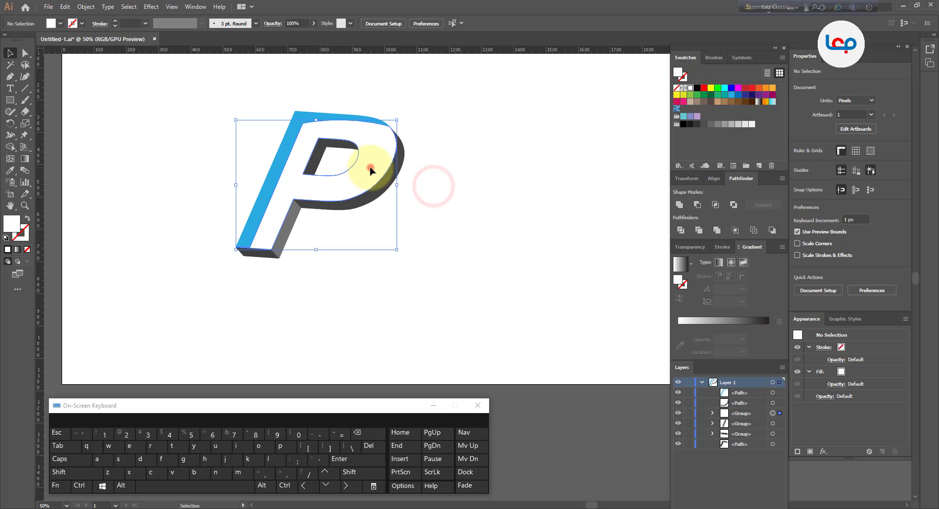
pyautogui.click(414, 168)
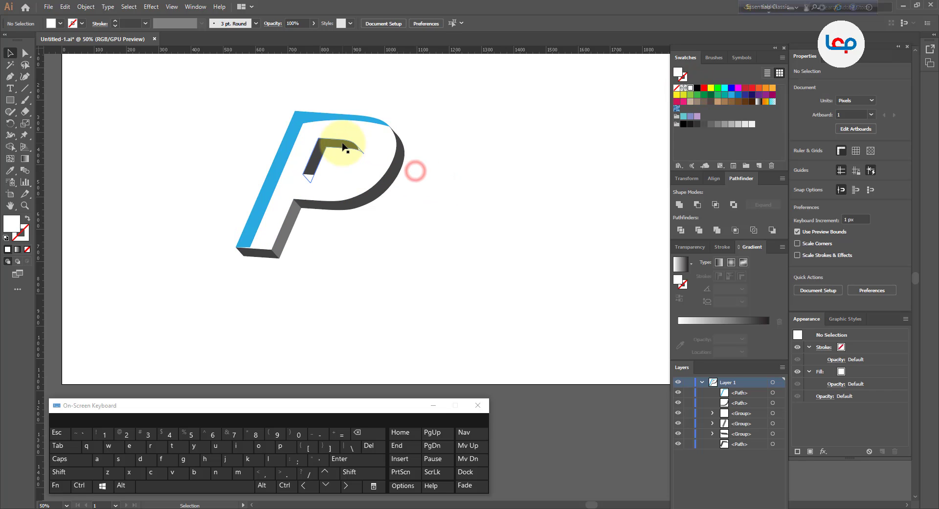
# Step: Fill the side face inside the P's counter with pure red
pyautogui.click(343, 142)
pyautogui.click(704, 88)
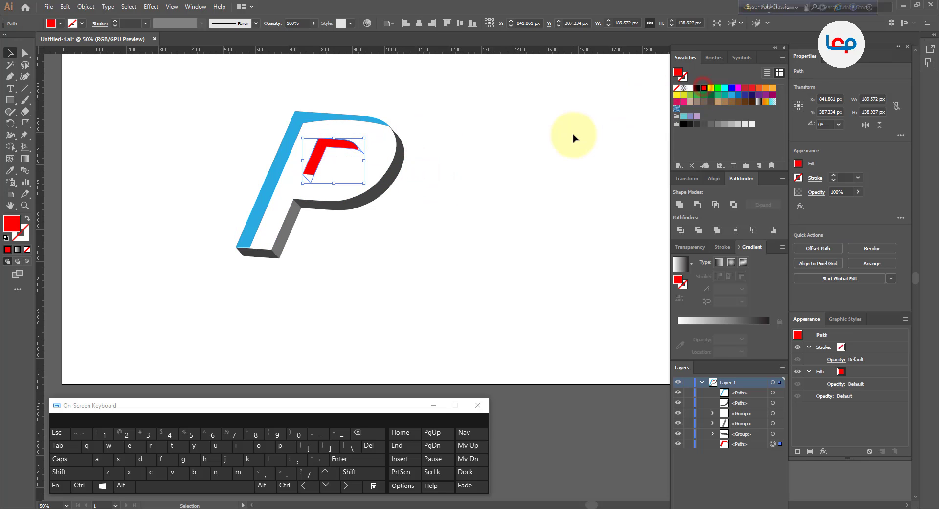
pyautogui.click(571, 134)
pyautogui.click(343, 147)
pyautogui.scroll(3, 358, 149)
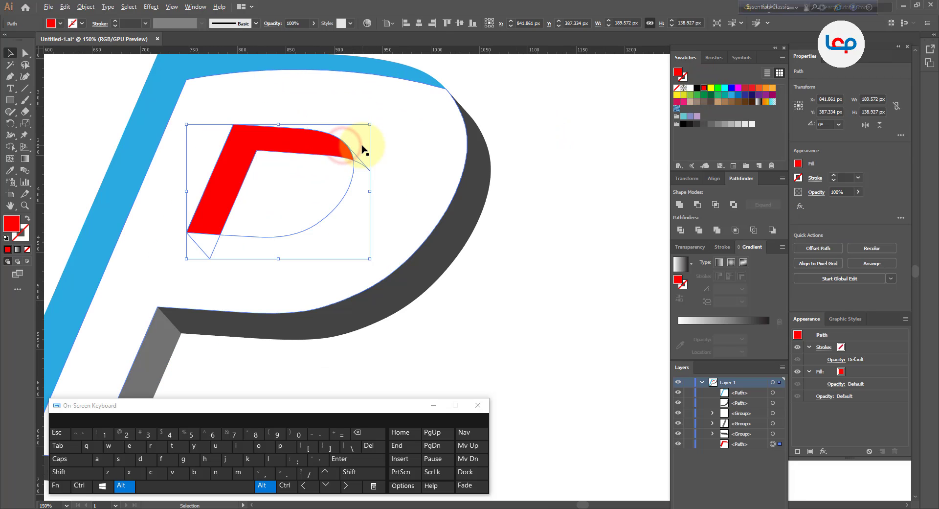
pyautogui.scroll(-2, 364, 150)
pyautogui.click(454, 151)
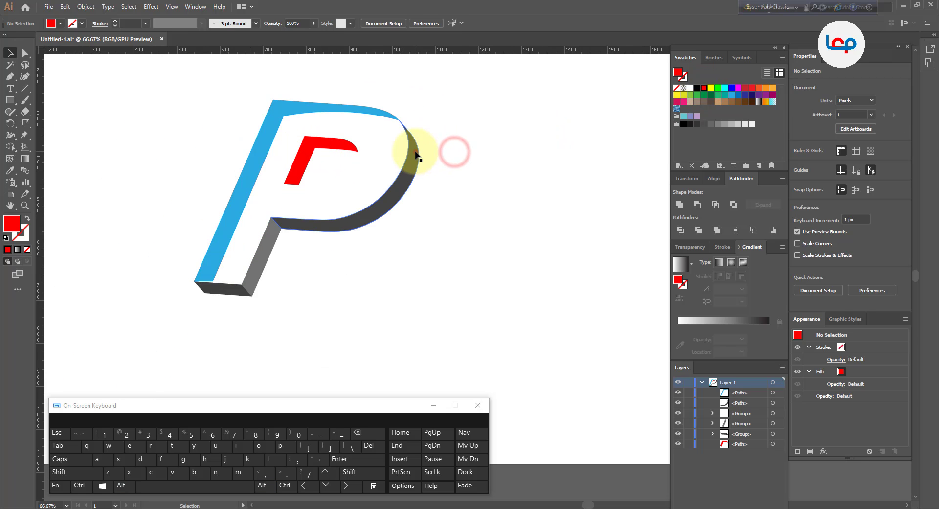
# Step: Copy the counter's red onto the side face along the bowl's outer curve with the Eyedropper
pyautogui.click(416, 156)
pyautogui.click(10, 170)
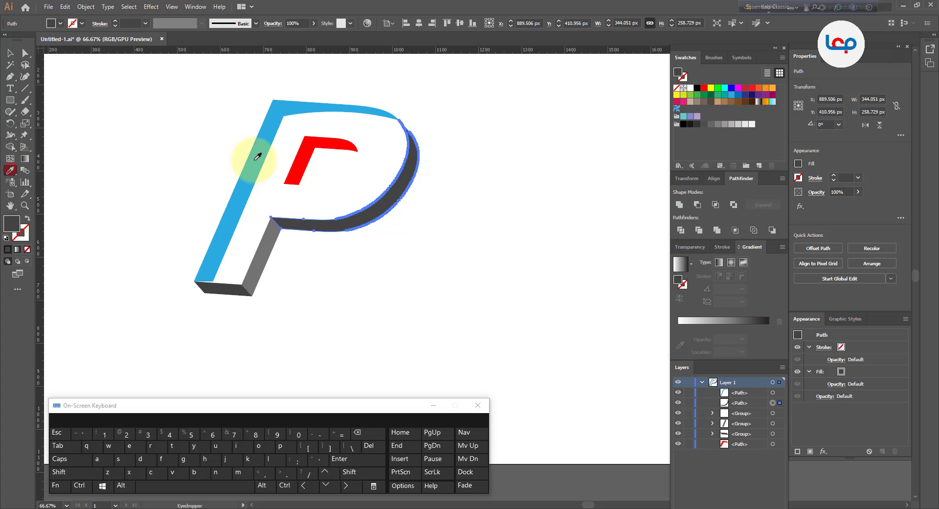
pyautogui.click(304, 156)
pyautogui.click(10, 52)
pyautogui.click(128, 113)
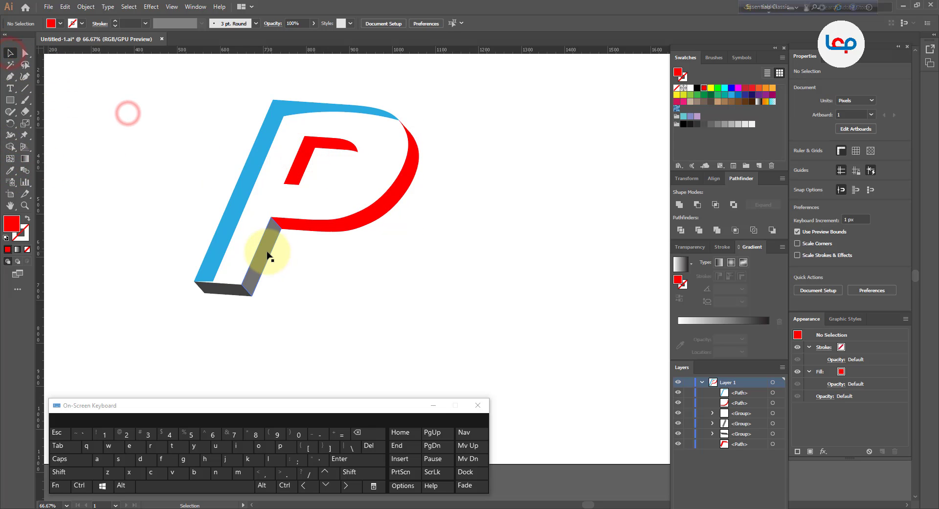
# Step: Fill the side face along the stem's lower right edge with a slightly softer red
pyautogui.hotkey('ctrl', 'z')
pyautogui.click(10, 170)
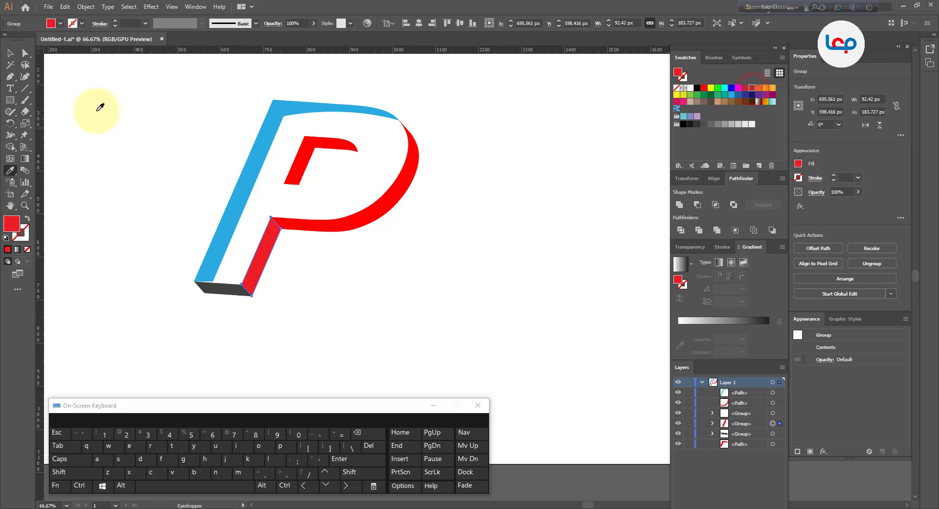
pyautogui.click(9, 52)
pyautogui.click(189, 146)
pyautogui.scroll(3, 245, 215)
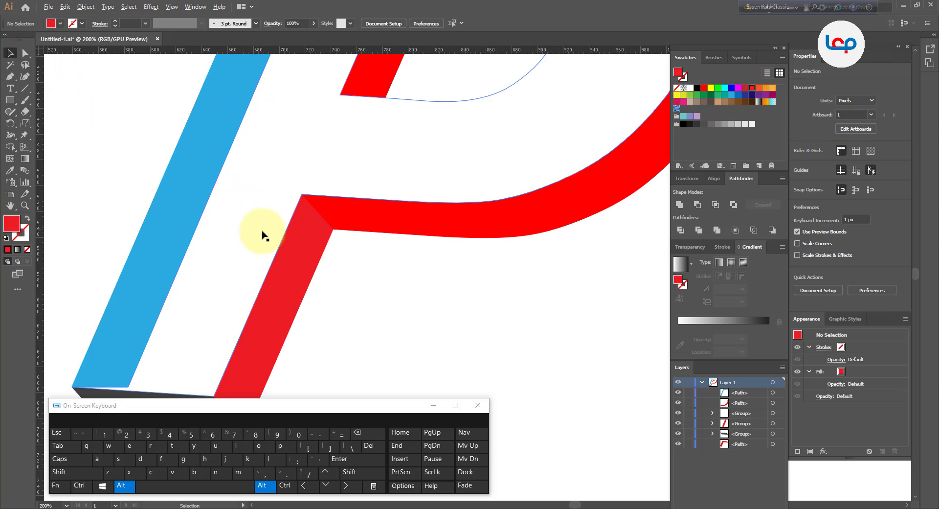
pyautogui.scroll(-2, 373, 222)
# Step: Fill the face under the foot of the stem with pure red
pyautogui.click(277, 305)
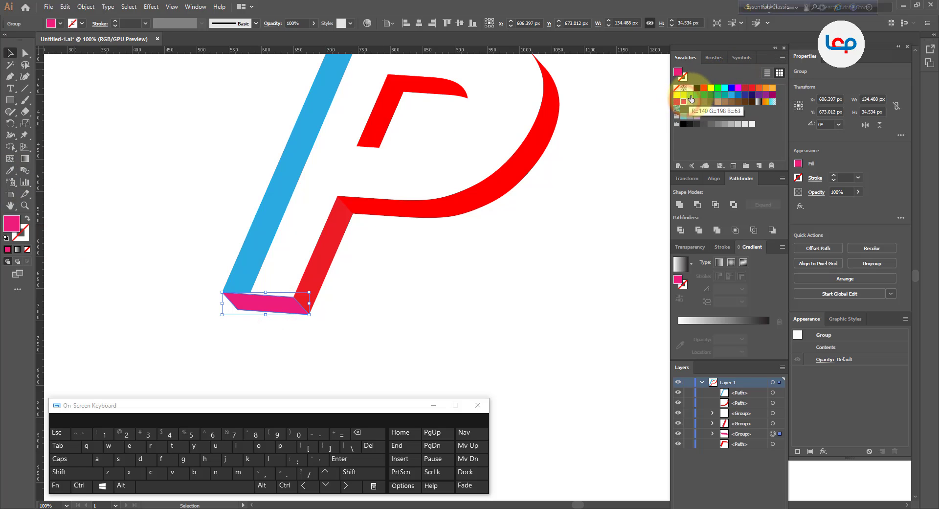
pyautogui.click(678, 103)
pyautogui.click(497, 226)
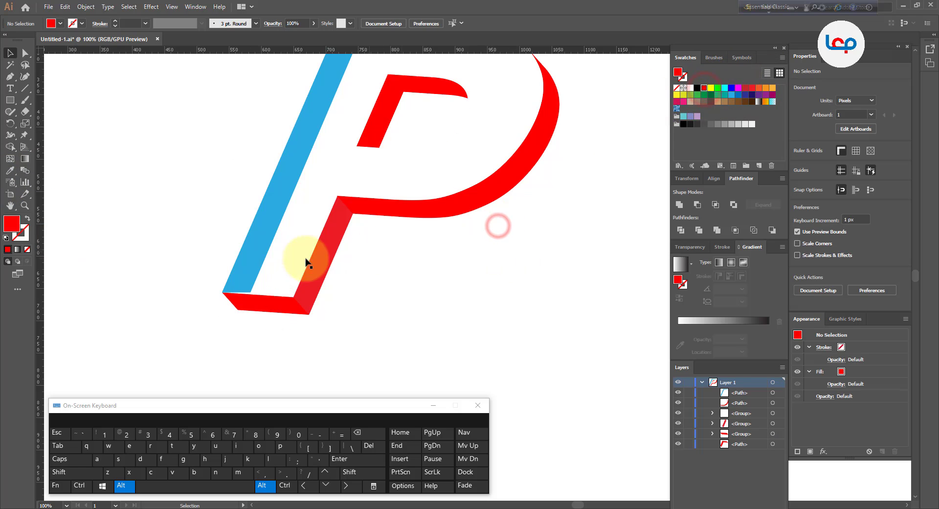
pyautogui.keyDown('alt'); pyautogui.scroll(-3, 308, 260); pyautogui.keyUp('alt')
pyautogui.keyDown('alt'); pyautogui.scroll(2, 334, 264); pyautogui.keyUp('alt')
pyautogui.click(420, 290)
# Step: Set the white front face's opacity to 42%
pyautogui.click(397, 208)
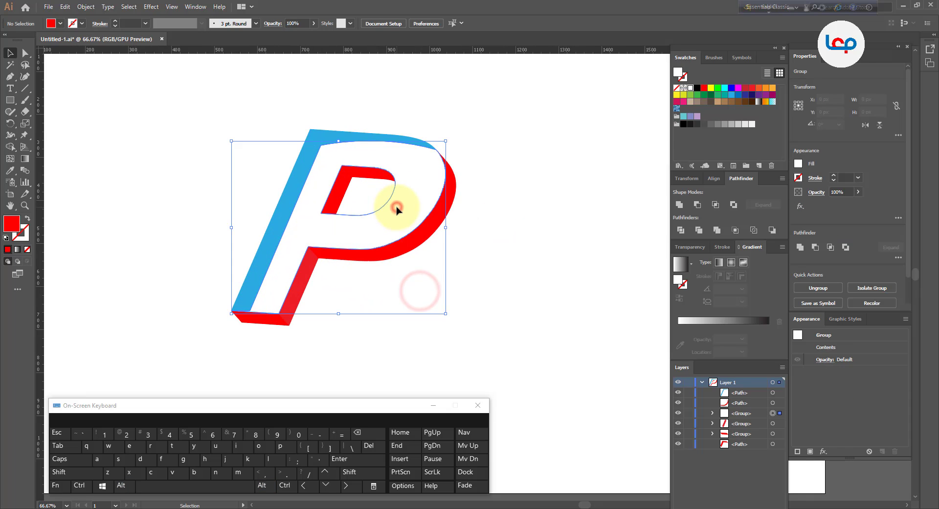
pyautogui.click(272, 24)
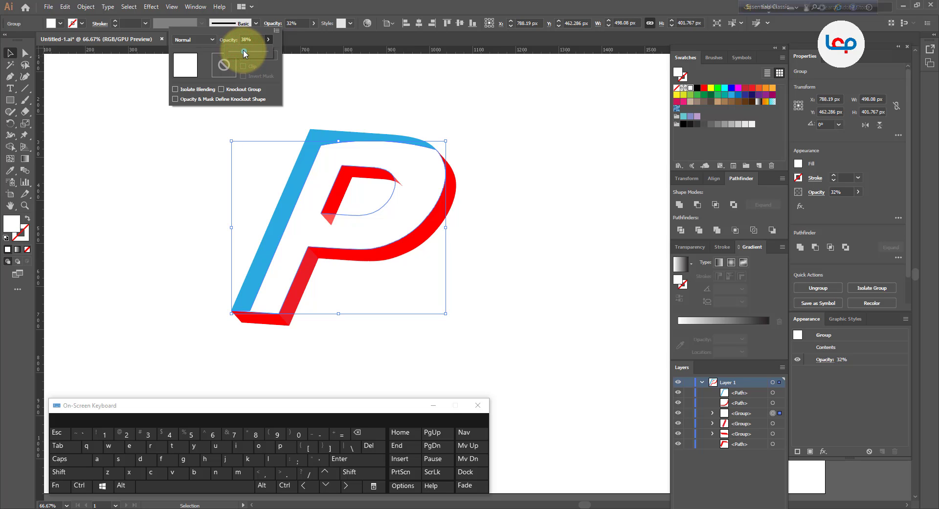
pyautogui.click(571, 191)
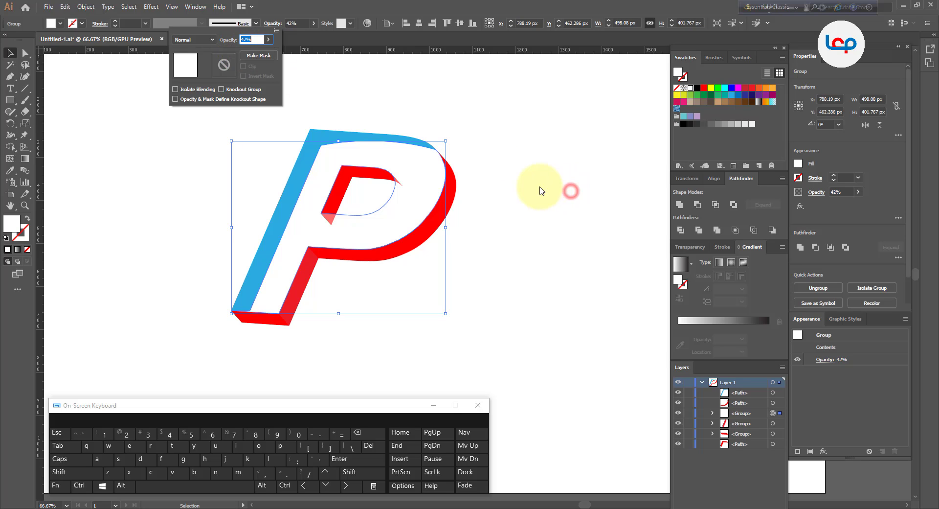
pyautogui.click(526, 186)
pyautogui.keyDown('alt'); pyautogui.scroll(-2, 474, 199); pyautogui.keyUp('alt')
pyautogui.keyDown('alt'); pyautogui.scroll(1, 426, 181); pyautogui.keyUp('alt')
pyautogui.keyDown('alt'); pyautogui.scroll(1, 425, 181); pyautogui.keyUp('alt')
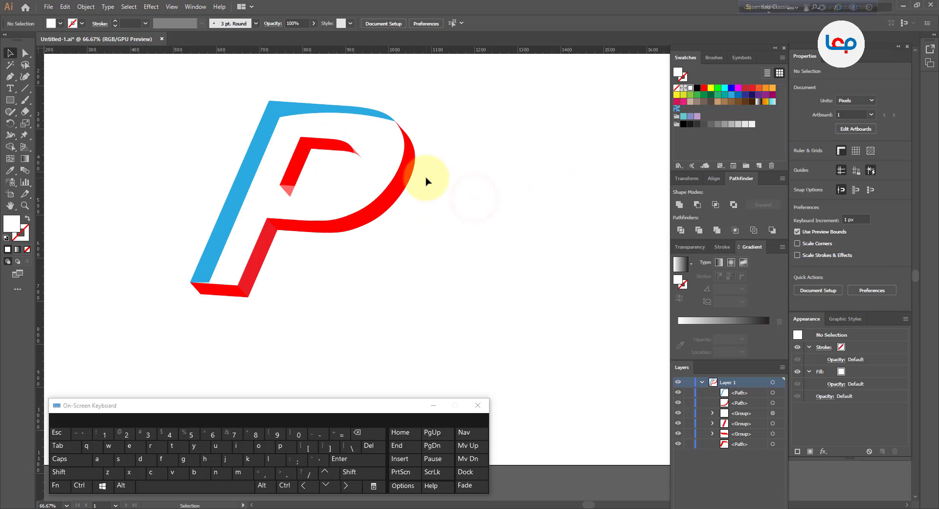
pyautogui.keyDown('alt'); pyautogui.scroll(-1, 443, 193); pyautogui.keyUp('alt')
pyautogui.keyDown('alt'); pyautogui.scroll(2, 266, 268); pyautogui.keyUp('alt')
# Step: Move the blue strip's lower right anchor at the stem's foot onto the top edge of the red bottom face
pyautogui.click(257, 270)
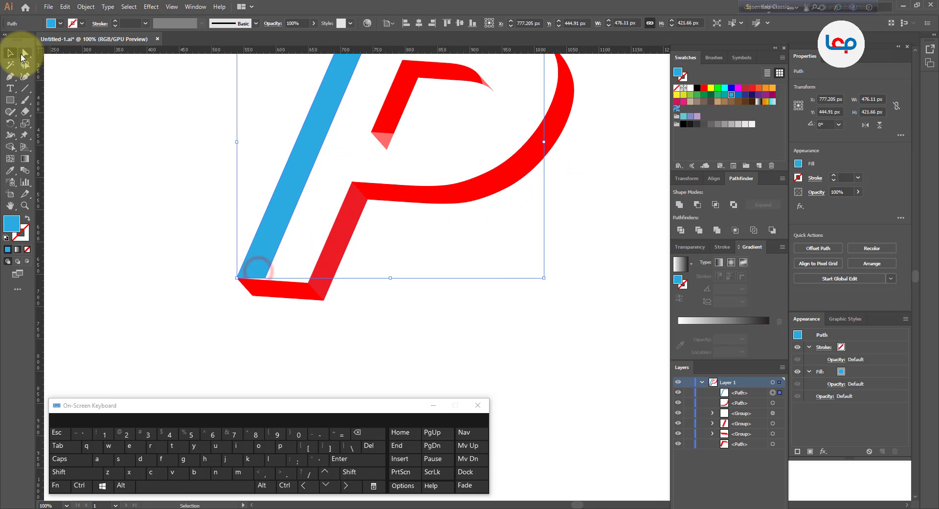
pyautogui.click(25, 52)
pyautogui.keyDown('alt'); pyautogui.scroll(2, 267, 313); pyautogui.keyUp('alt')
pyautogui.moveTo(264, 209); pyautogui.dragTo(256, 211)
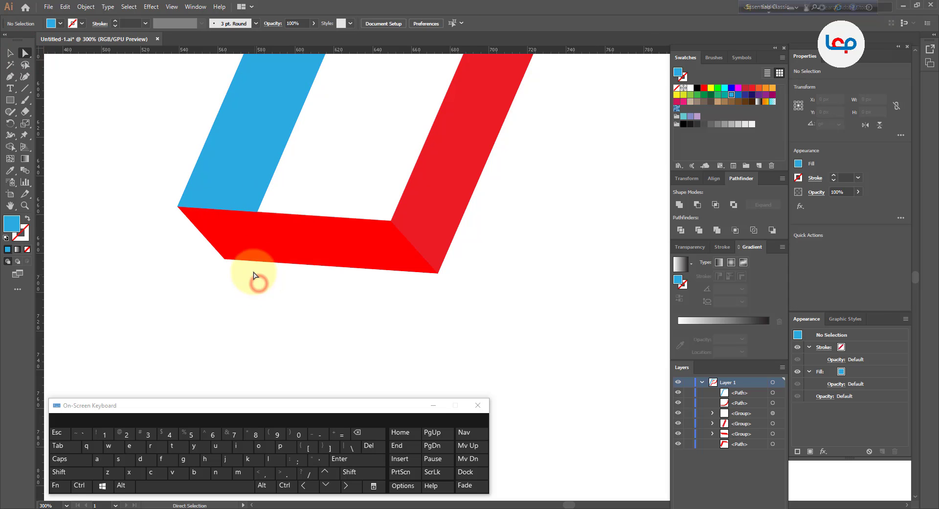
pyautogui.keyDown('alt'); pyautogui.scroll(-4, 256, 279); pyautogui.keyUp('alt')
pyautogui.click(441, 264)
# Step: Adjust the curve handle at the blue strip's tip so the strip tapers more finely where it meets the bowl's red edge
pyautogui.keyDown('alt'); pyautogui.scroll(1, 440, 264); pyautogui.keyUp('alt')
pyautogui.keyDown('alt'); pyautogui.scroll(3, 455, 73); pyautogui.keyUp('alt')
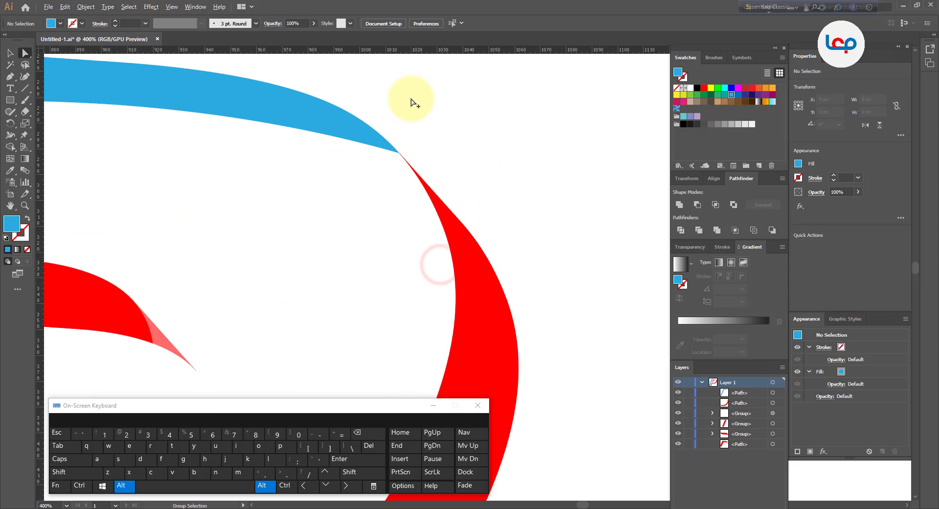
pyautogui.click(368, 143)
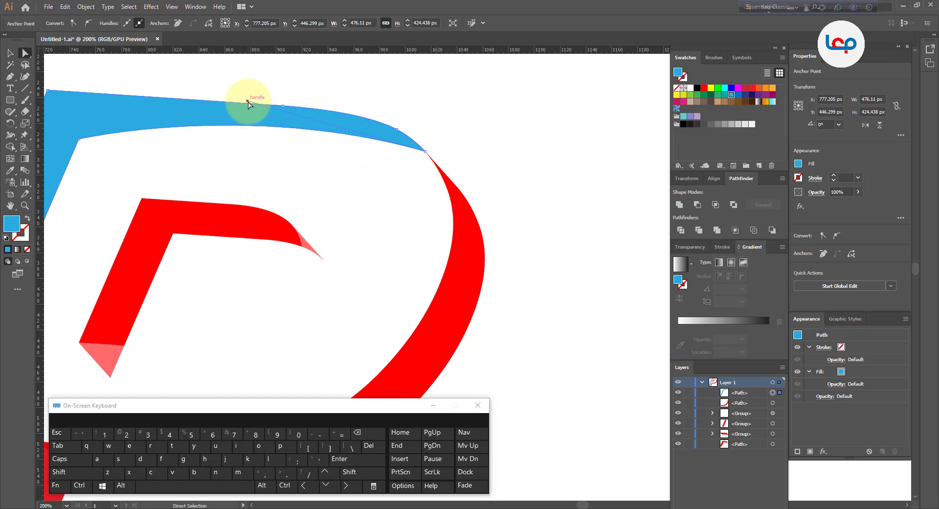
pyautogui.moveTo(250, 96); pyautogui.dragTo(465, 139)
pyautogui.click(466, 138)
pyautogui.keyDown('alt'); pyautogui.scroll(-3, 465, 138); pyautogui.keyUp('alt')
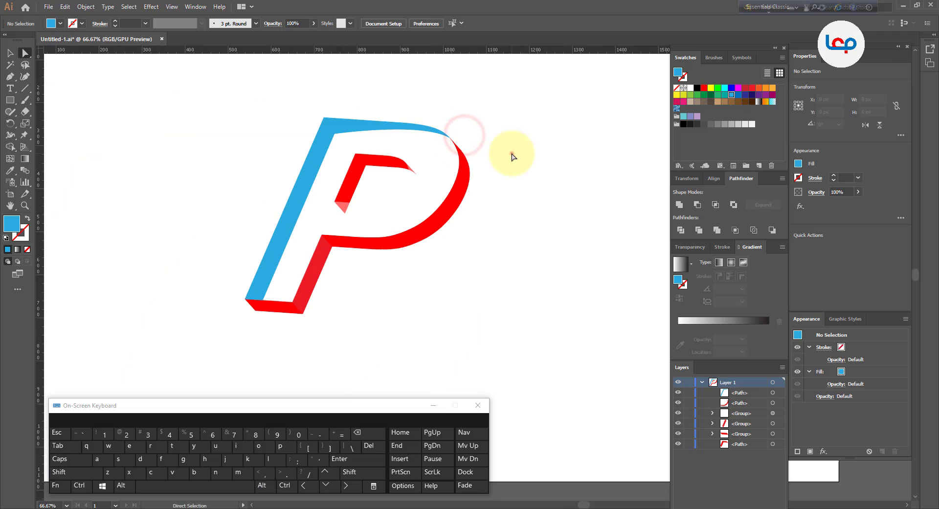
pyautogui.click(566, 201)
pyautogui.scroll(-1, 325, 168)
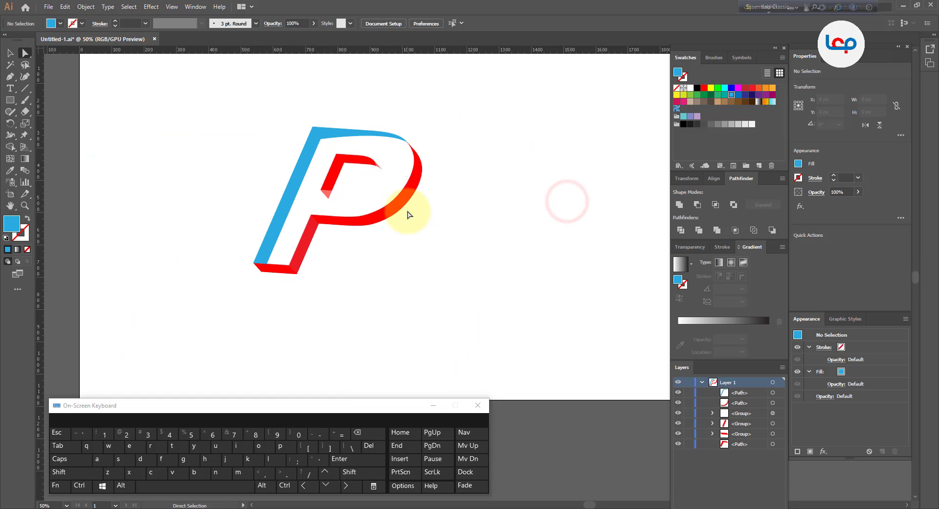
# Step: Group all the pieces of the P and move the group toward the artboard's right side
pyautogui.click(444, 201)
pyautogui.click(416, 218)
pyautogui.moveTo(467, 127); pyautogui.dragTo(215, 316)
pyautogui.click(10, 53)
pyautogui.rightClick(370, 208)
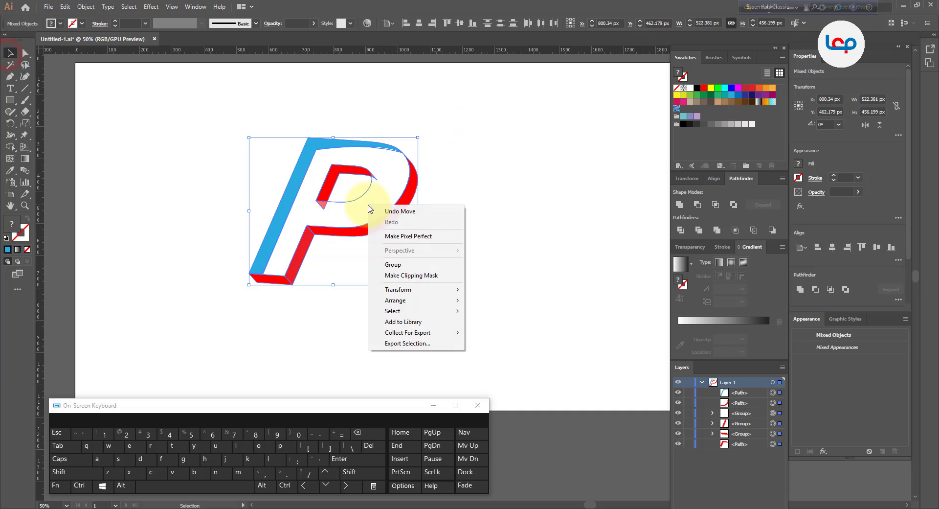
pyautogui.click(396, 271)
pyautogui.scroll(-1, 300, 203)
pyautogui.moveTo(333, 192); pyautogui.dragTo(440, 201)
pyautogui.scroll(2, 509, 205)
pyautogui.click(465, 169)
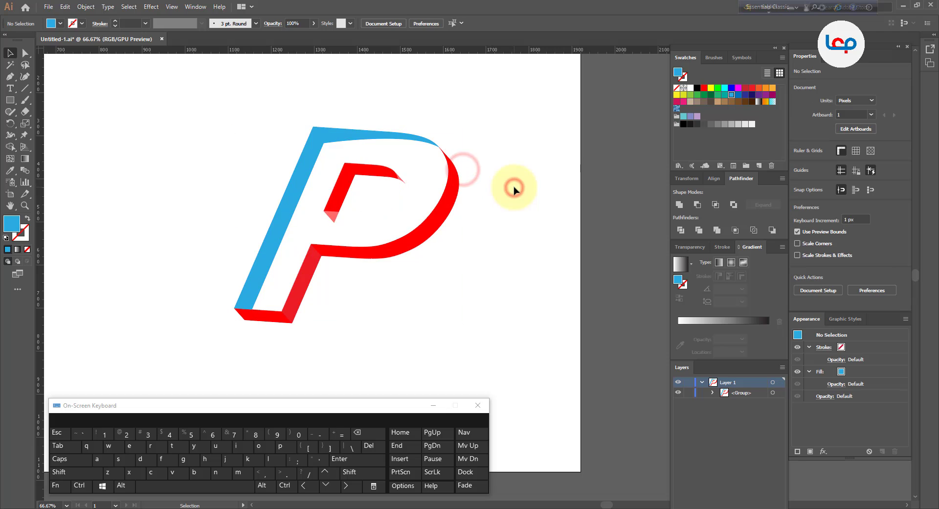